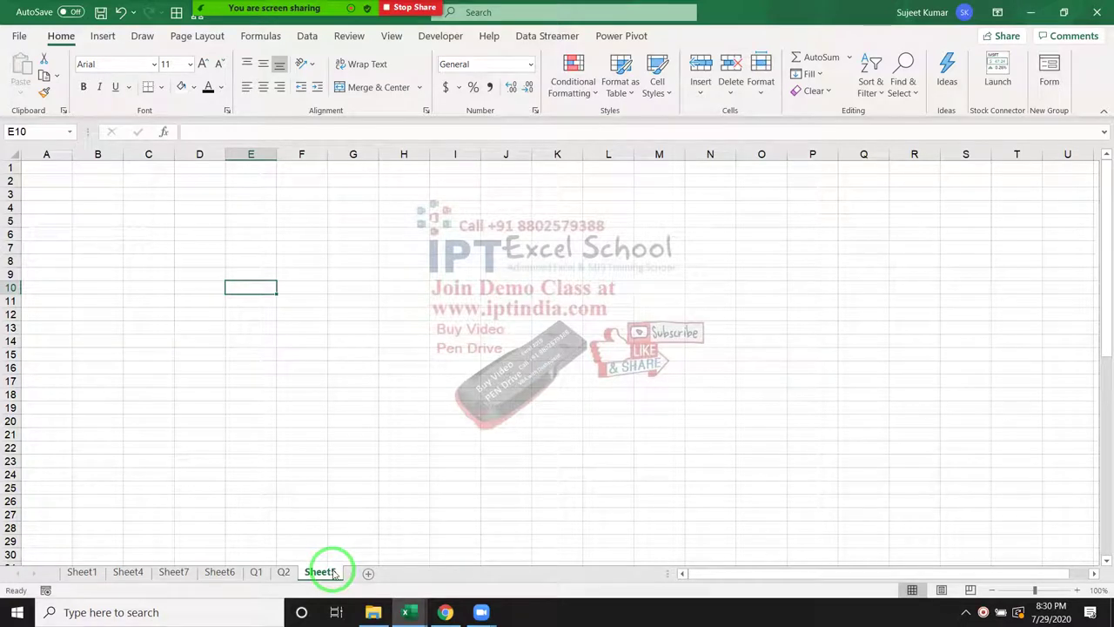
Review the Name and sales columns on the Q1 and Q2 sheets.
click(269, 574)
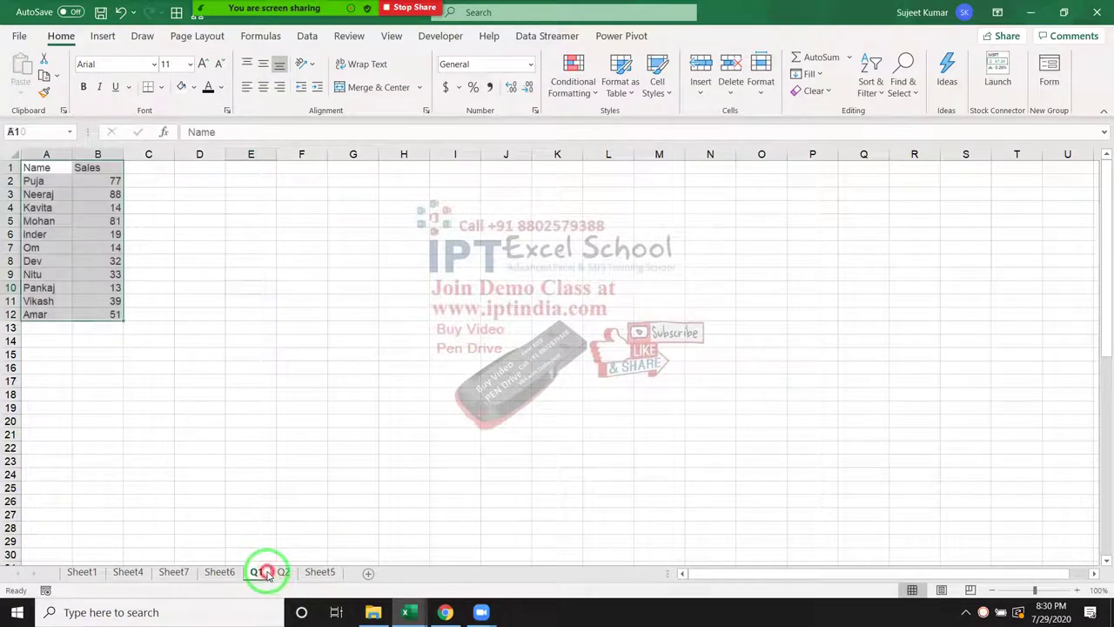
click(48, 221)
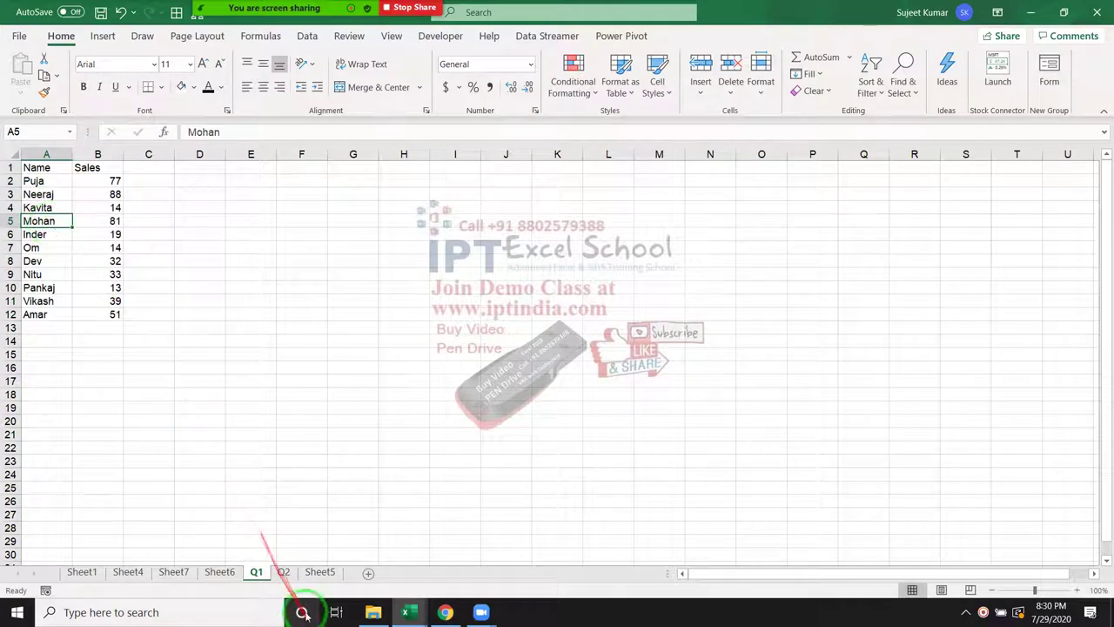
click(284, 575)
click(257, 574)
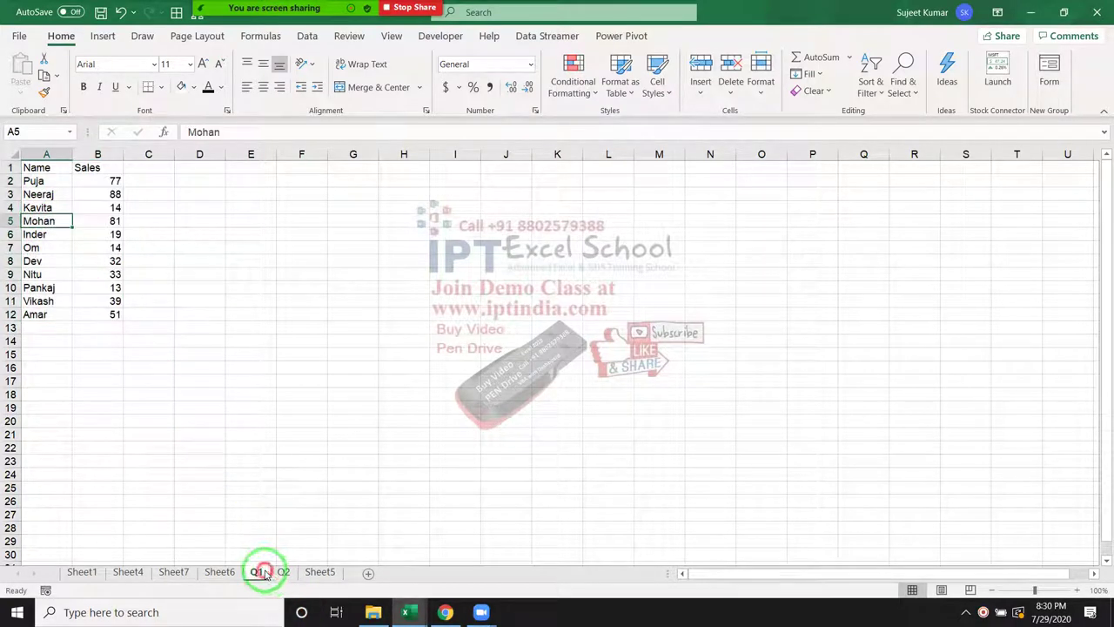
drag(32, 181, 24, 326)
click(285, 572)
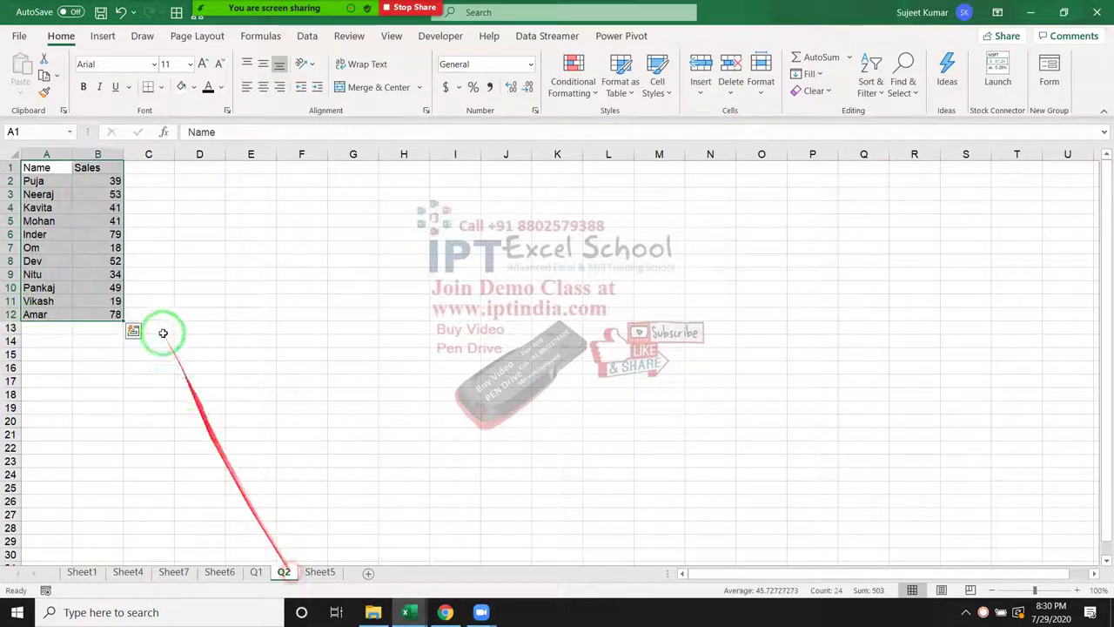
drag(35, 166, 67, 323)
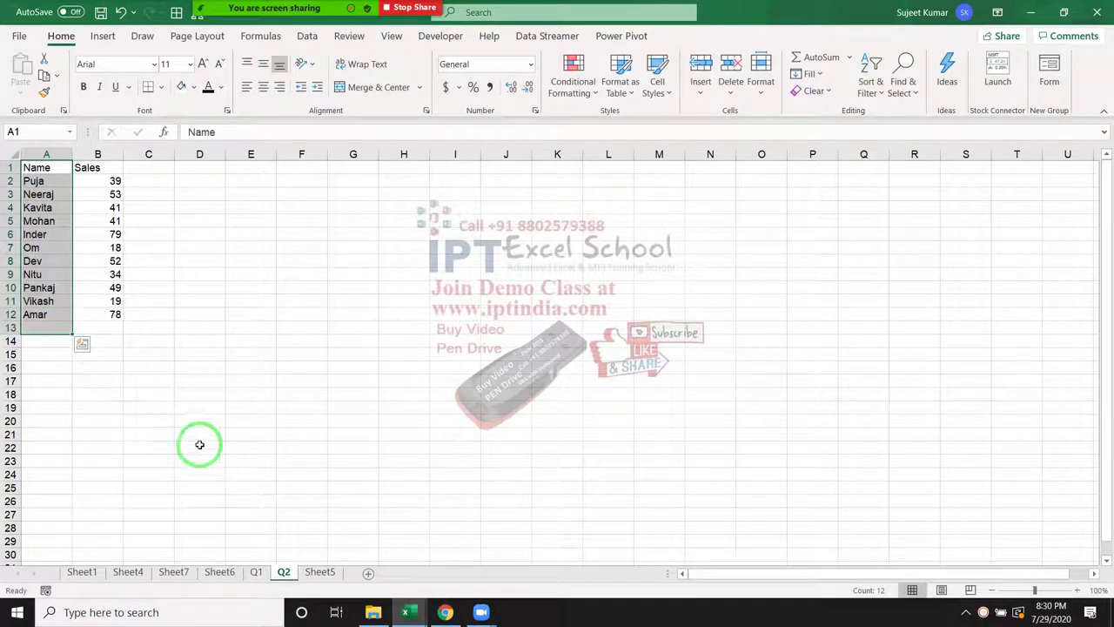
click(320, 573)
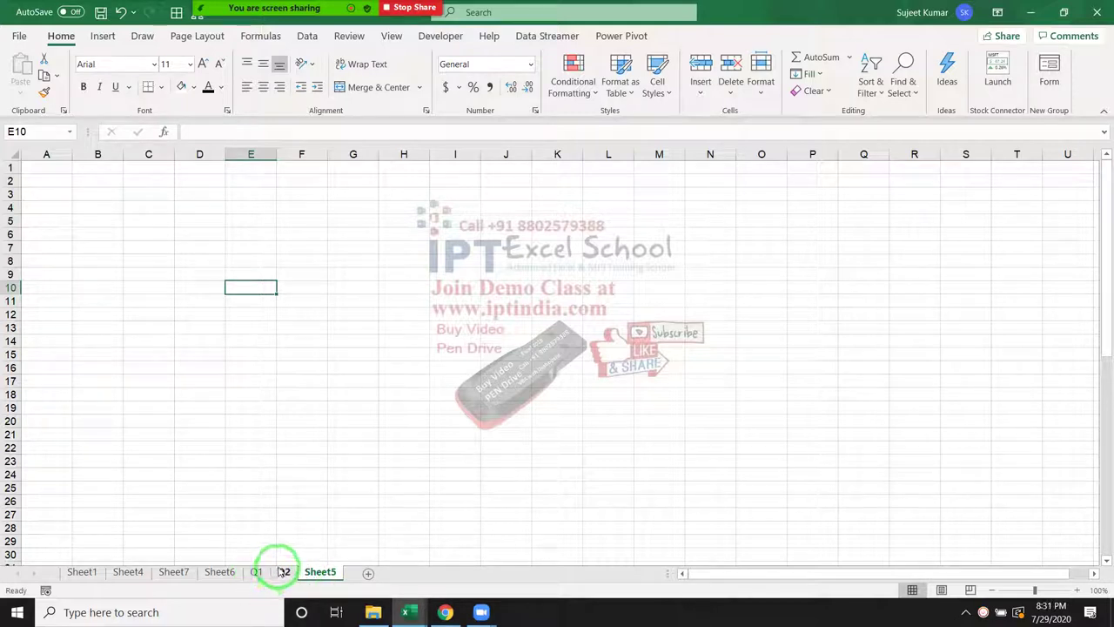
click(257, 572)
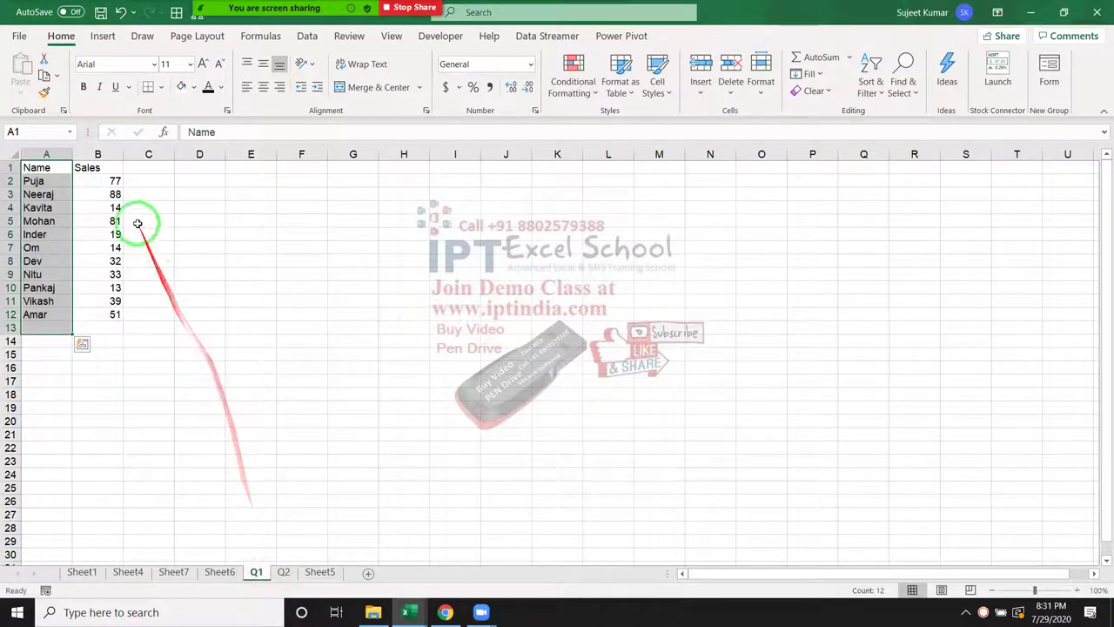
drag(97, 181, 93, 325)
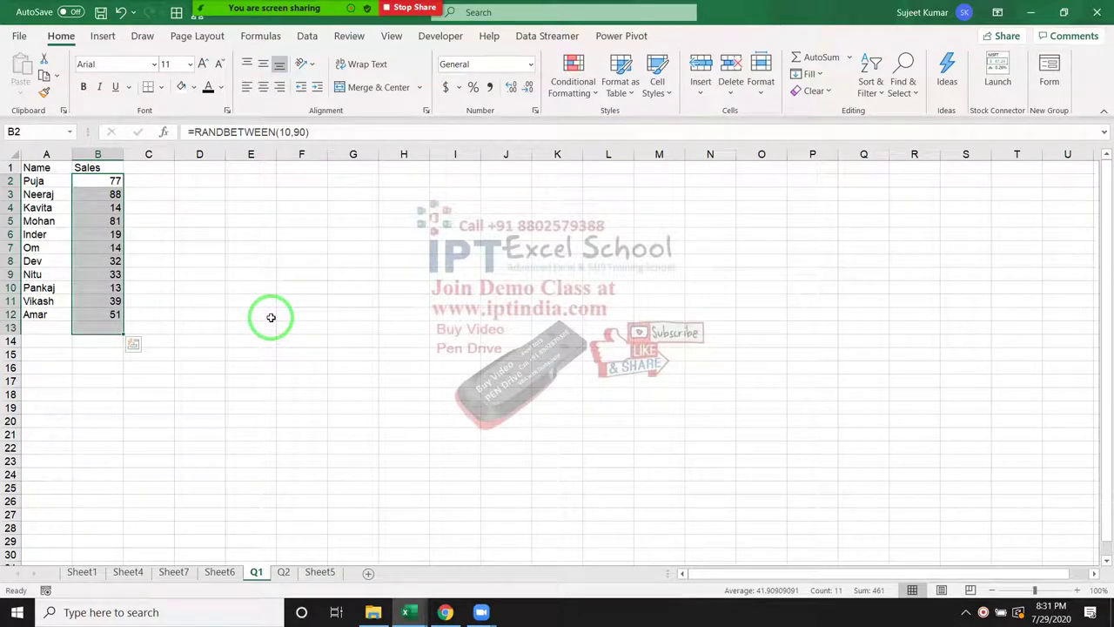
click(287, 572)
click(309, 570)
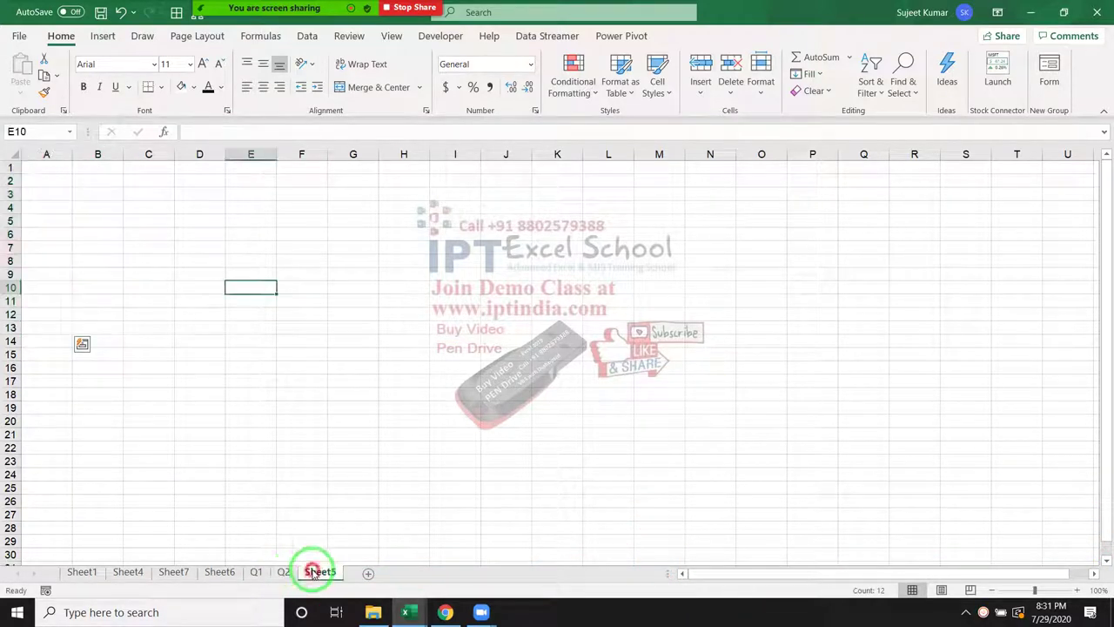
Insert a blank clustered column chart on Sheet5 and centre it on the sheet.
click(54, 170)
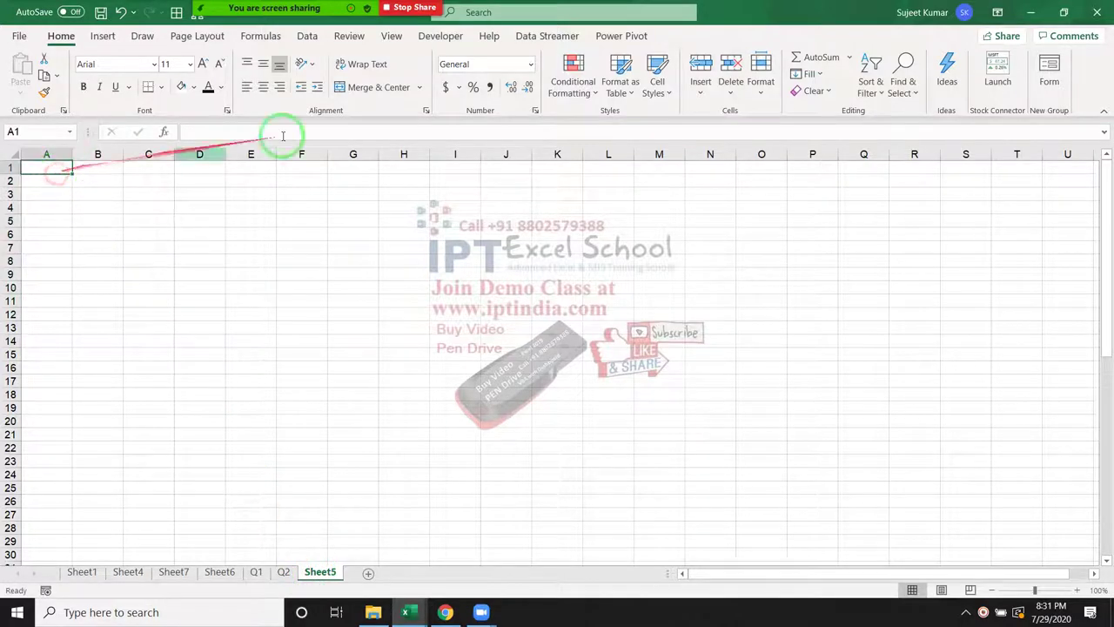
click(100, 36)
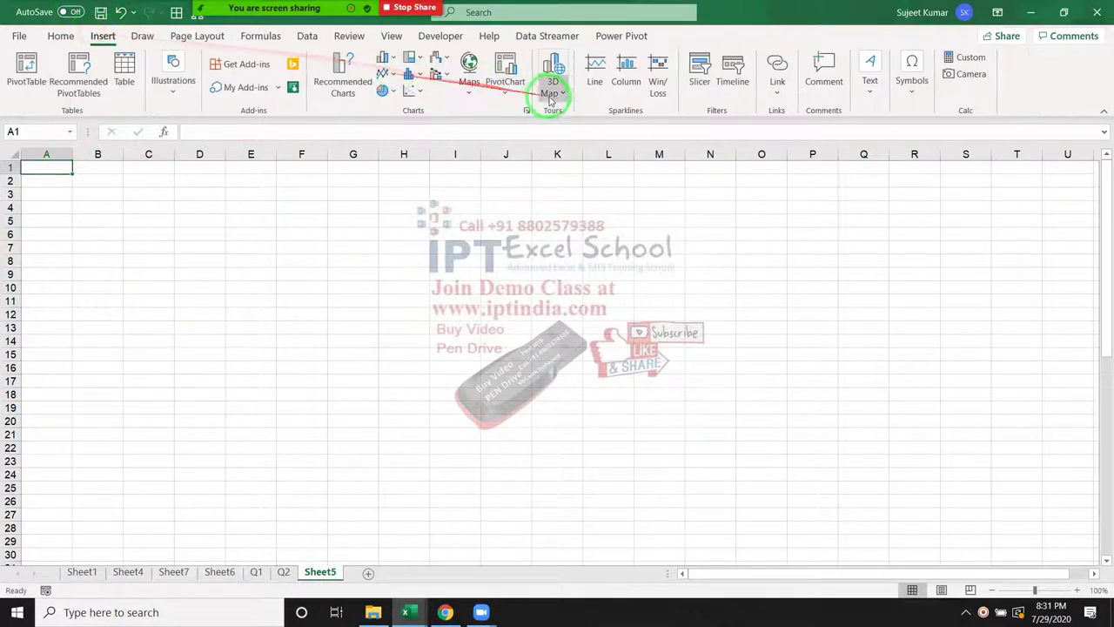
click(389, 65)
click(398, 179)
drag(434, 268, 333, 243)
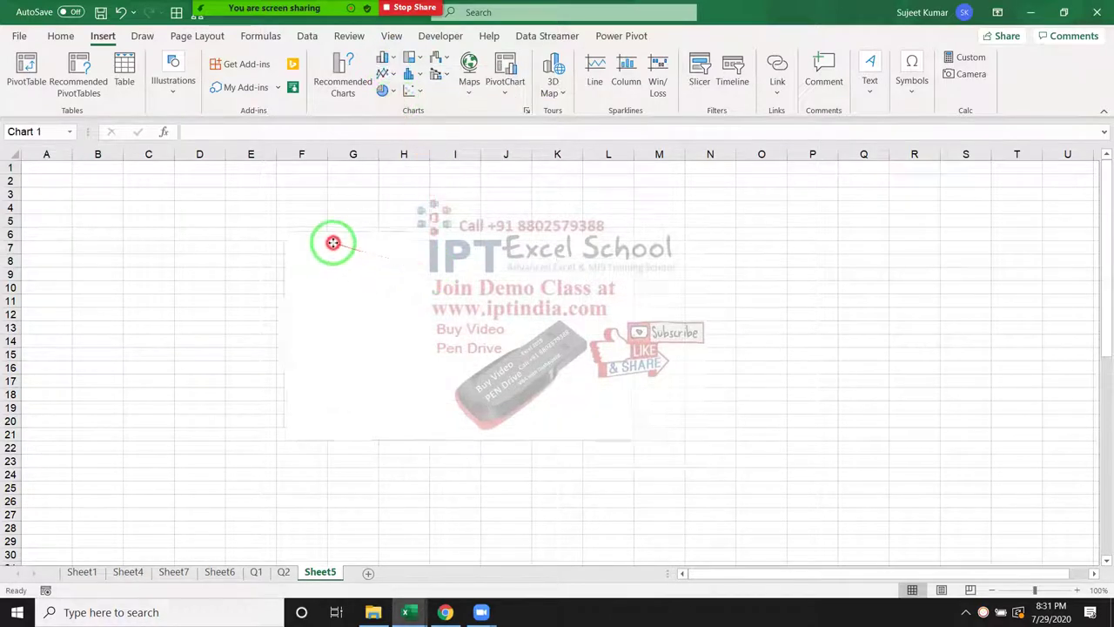
Add a chart series named Q1 with values from Q1!B2:B12.
right_click(385, 293)
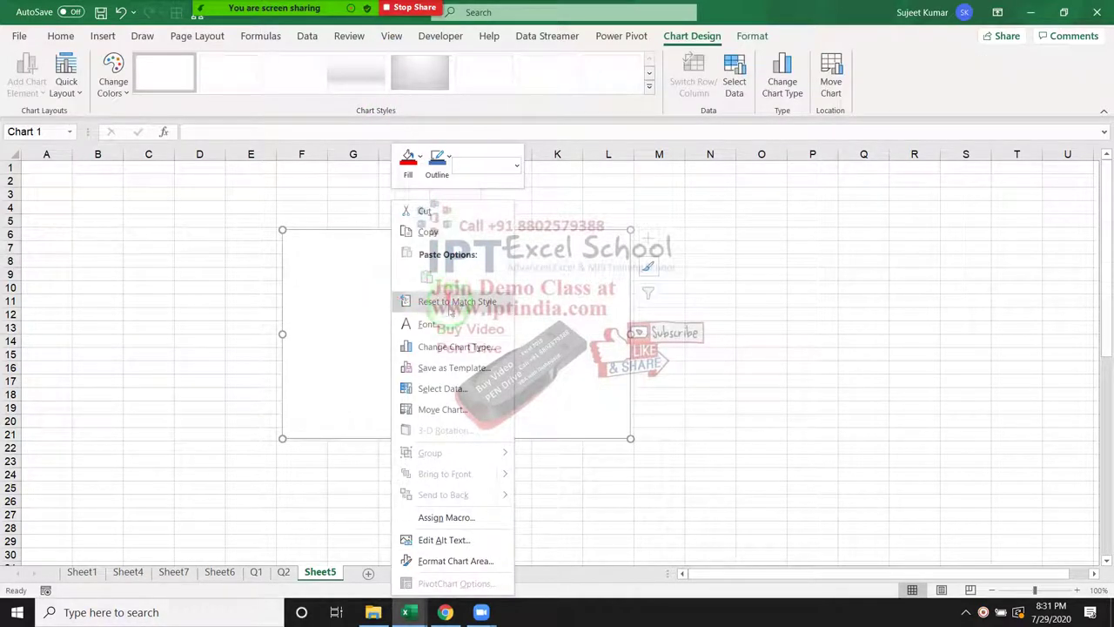
click(442, 389)
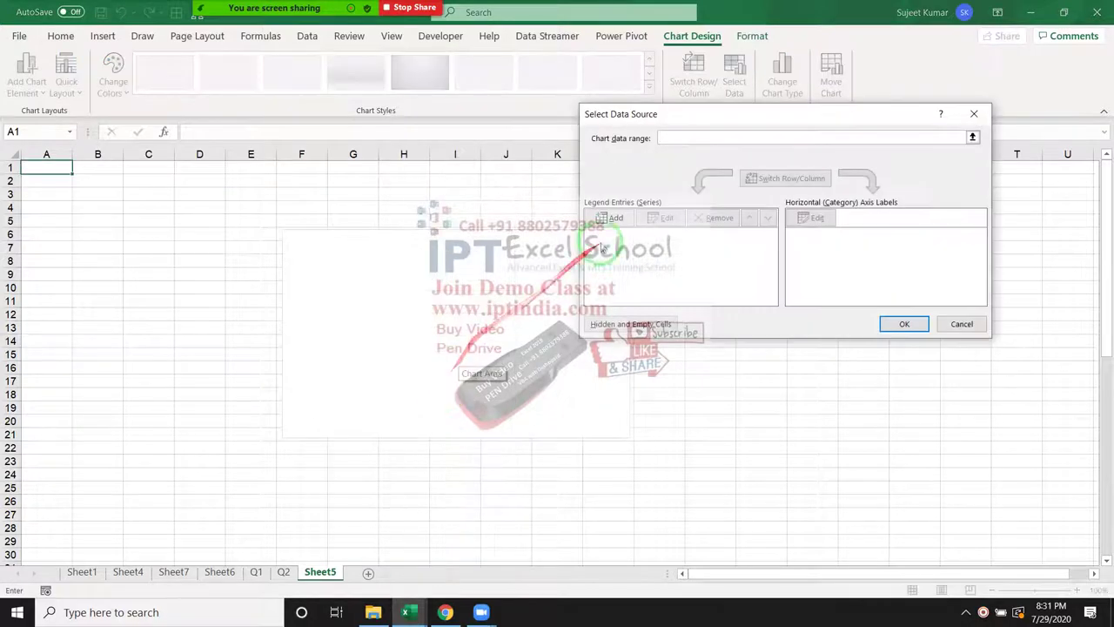
click(609, 217)
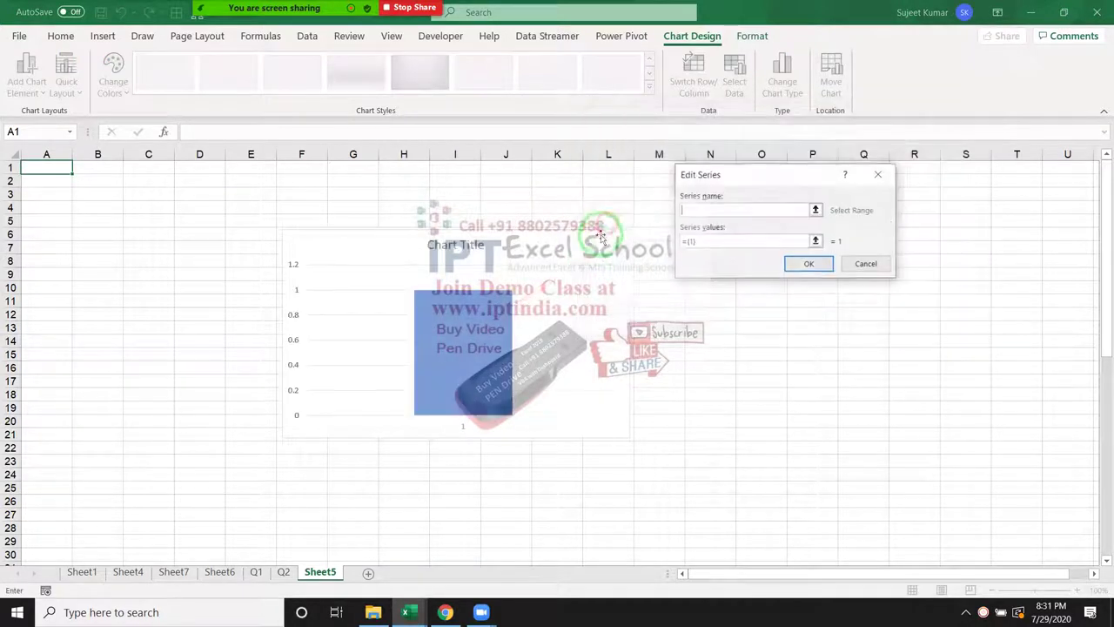
click(258, 571)
text(="Q1")
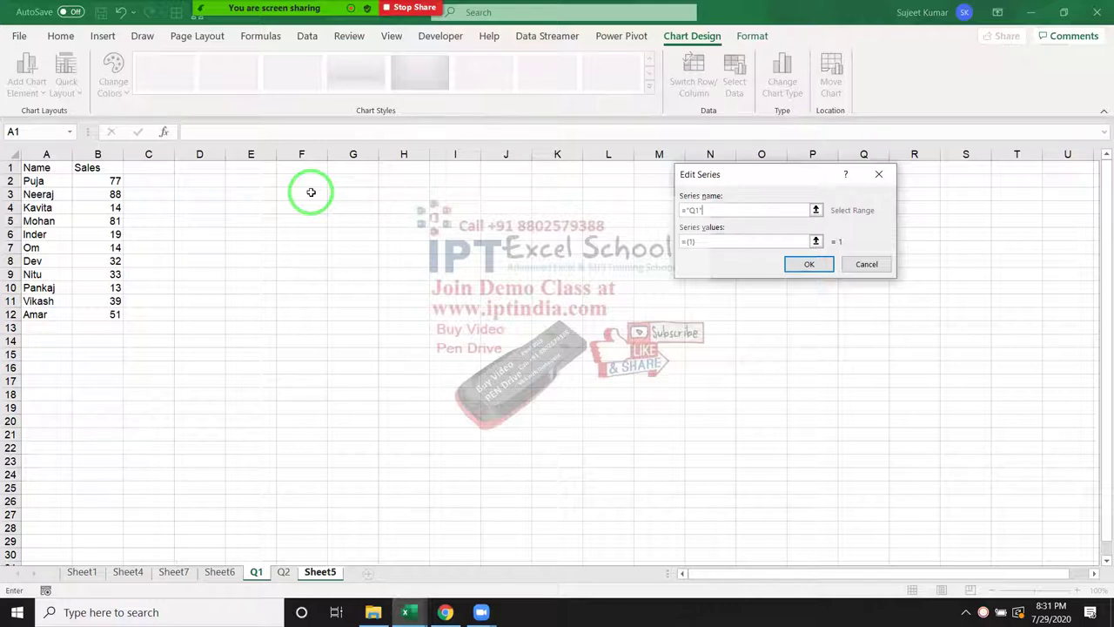
click(707, 242)
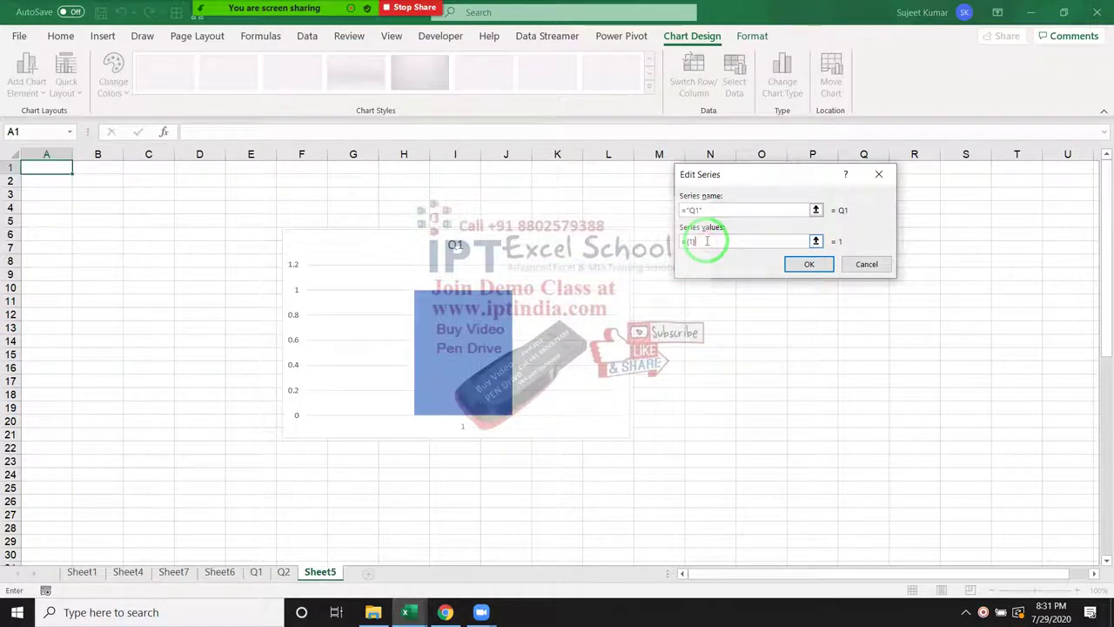
click(255, 572)
drag(92, 181, 96, 315)
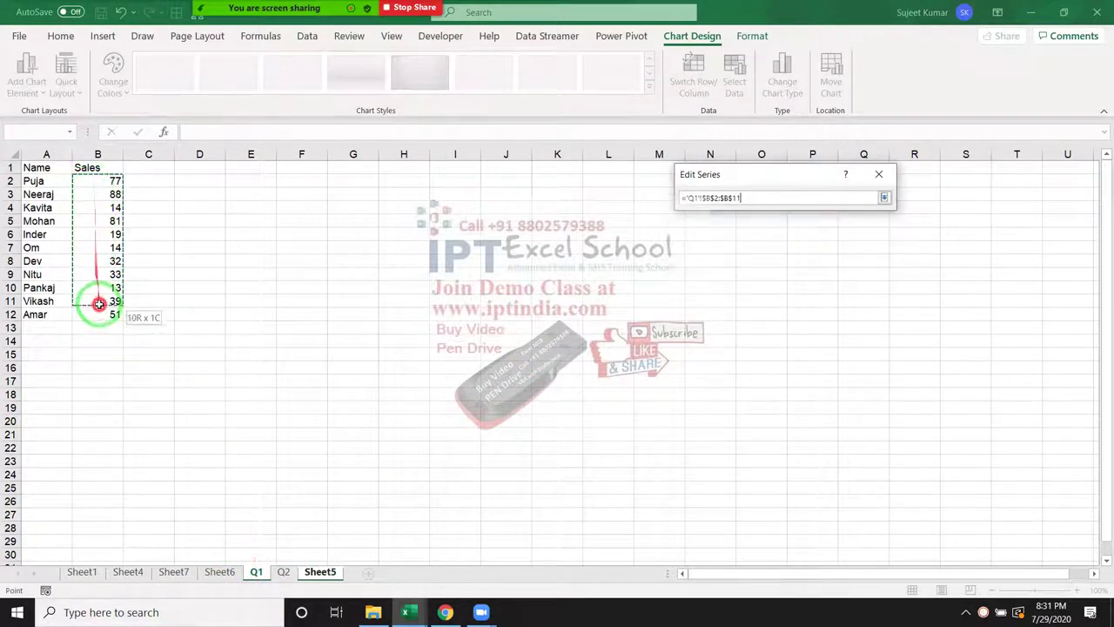
click(809, 263)
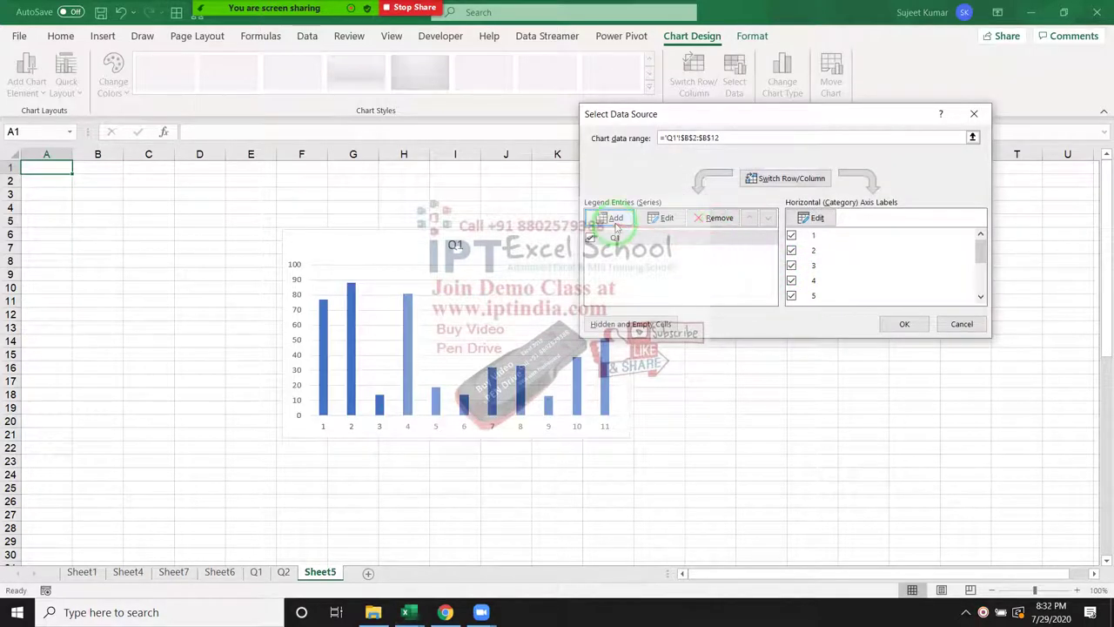
Add a second series named Q2 with values from Q2!B2:B12.
click(613, 218)
text(Q2)
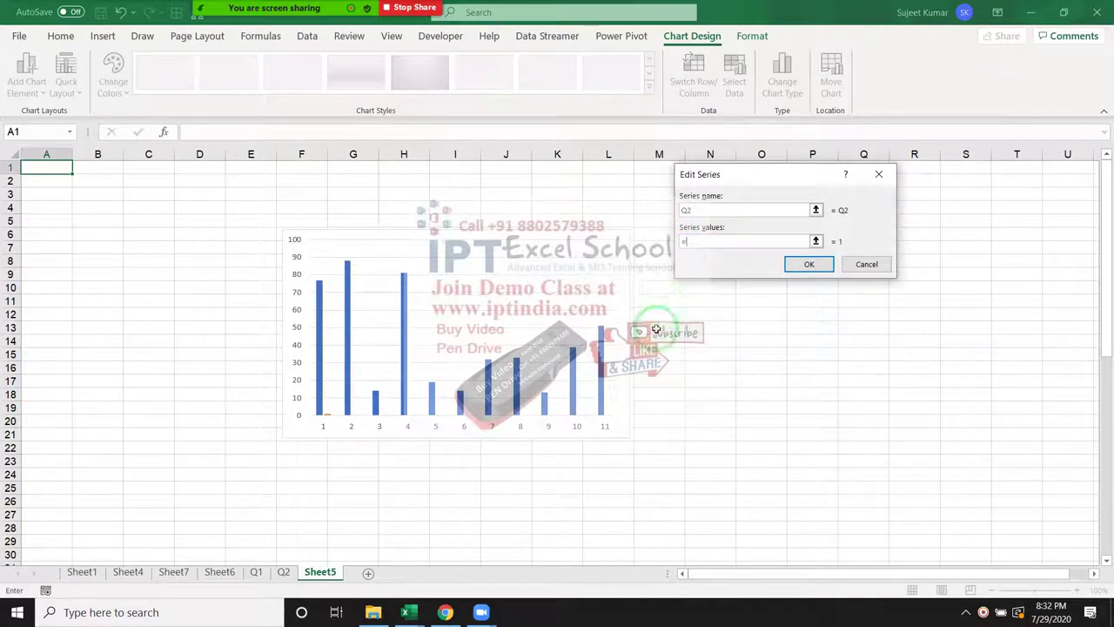
click(284, 572)
click(115, 184)
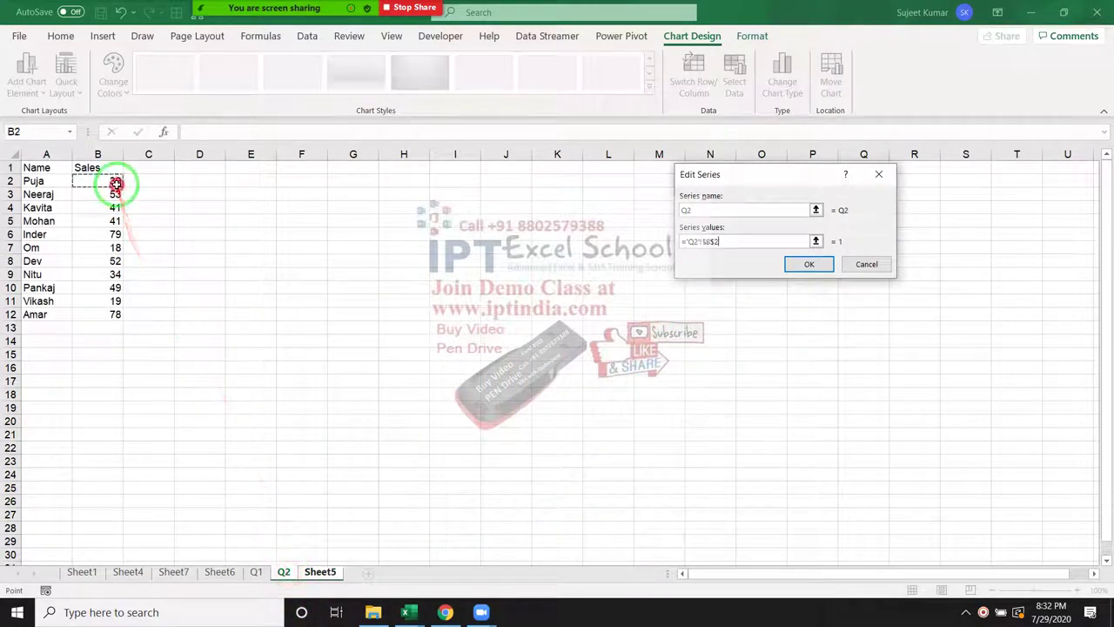
drag(116, 183, 116, 314)
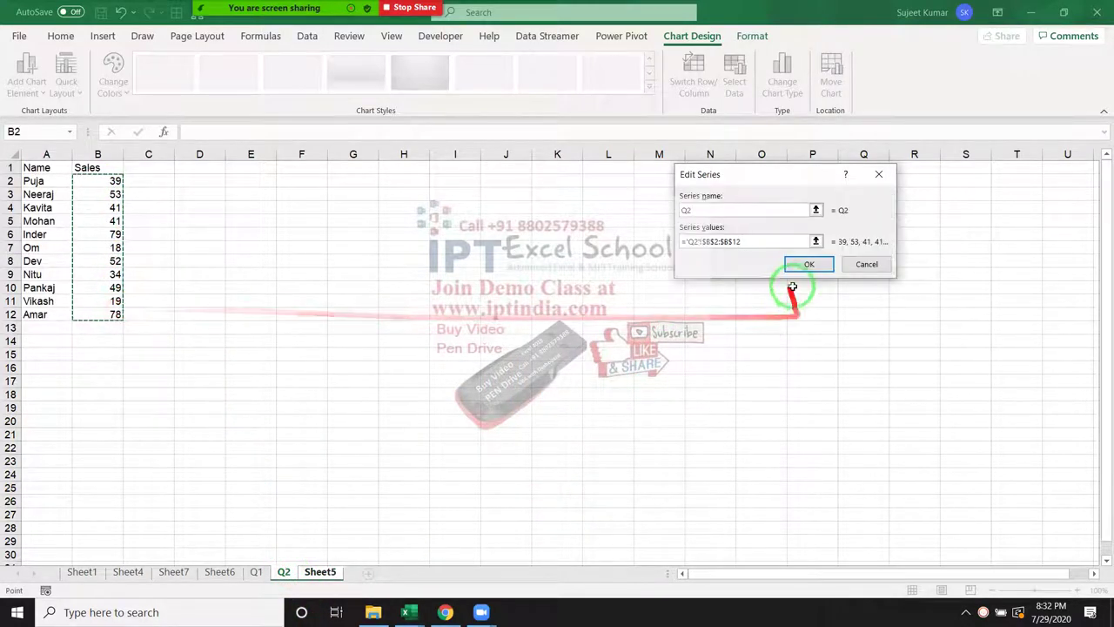
click(802, 264)
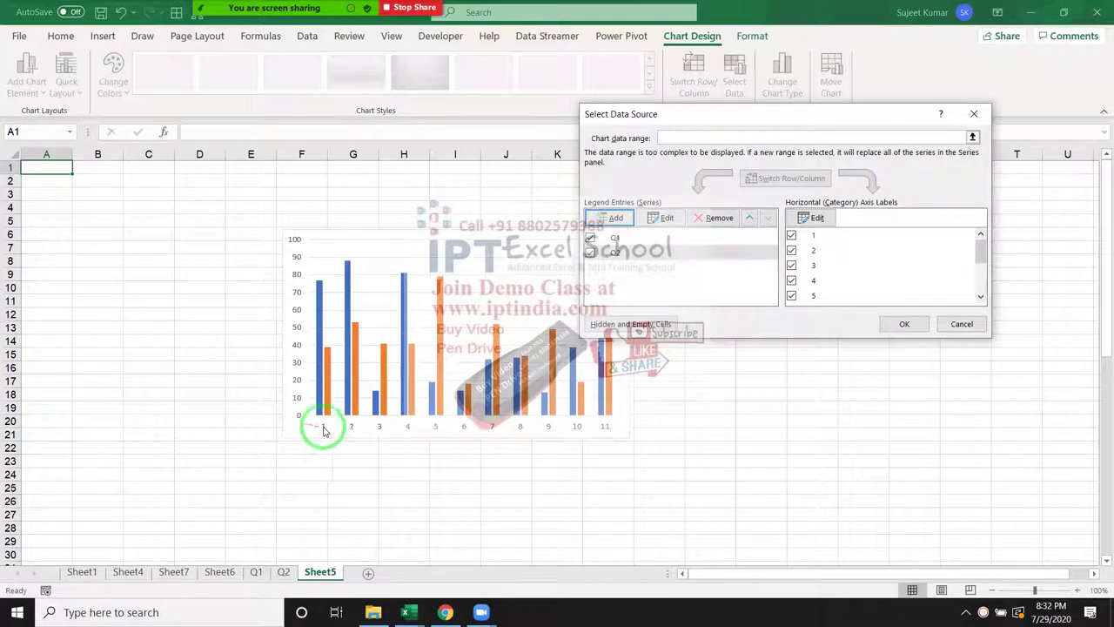
Set the chart's horizontal axis labels to the names in Q1!A2:A12.
click(823, 221)
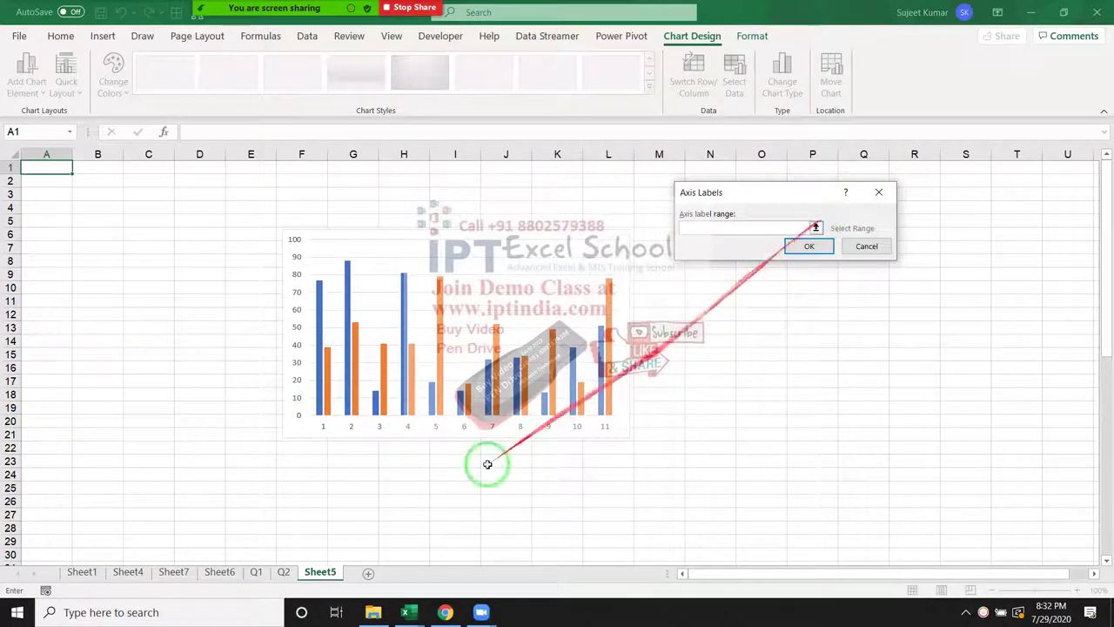
click(256, 571)
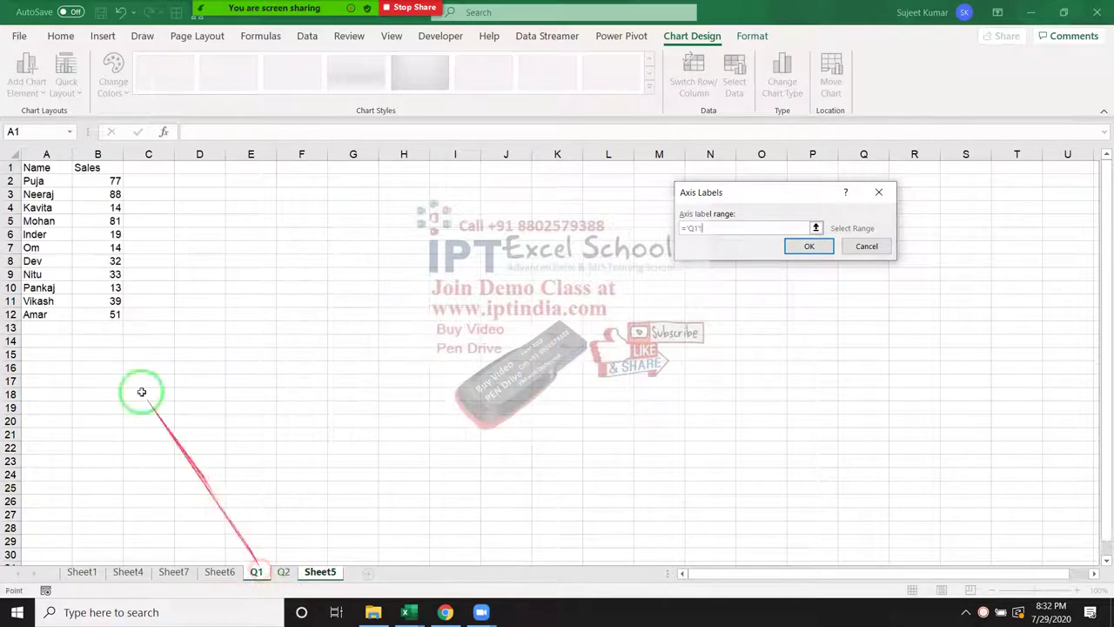
drag(36, 181, 41, 314)
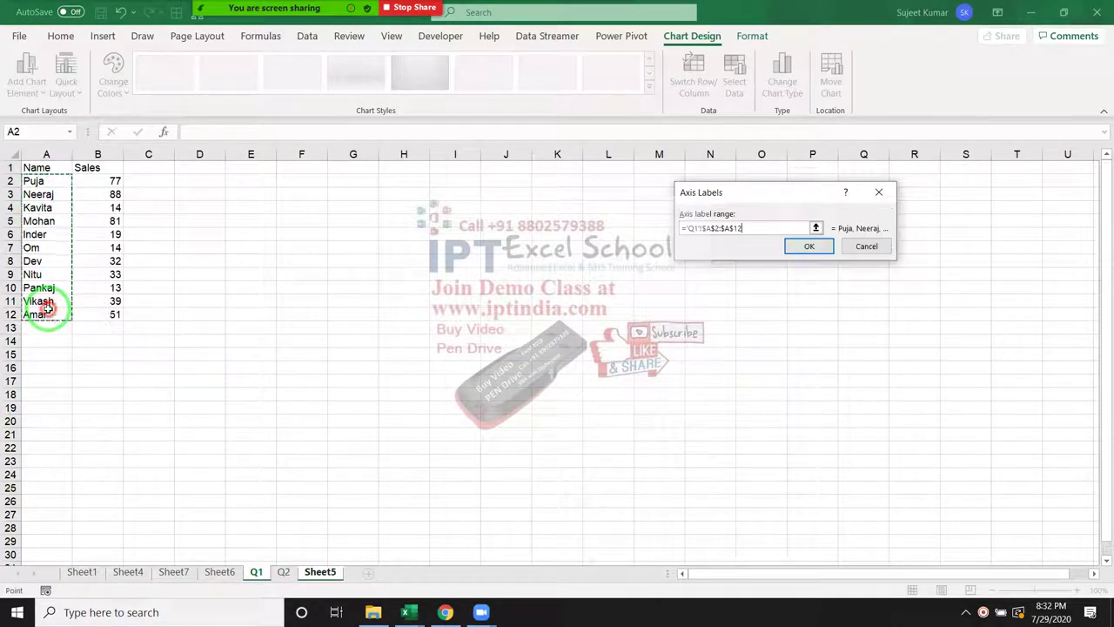
click(810, 247)
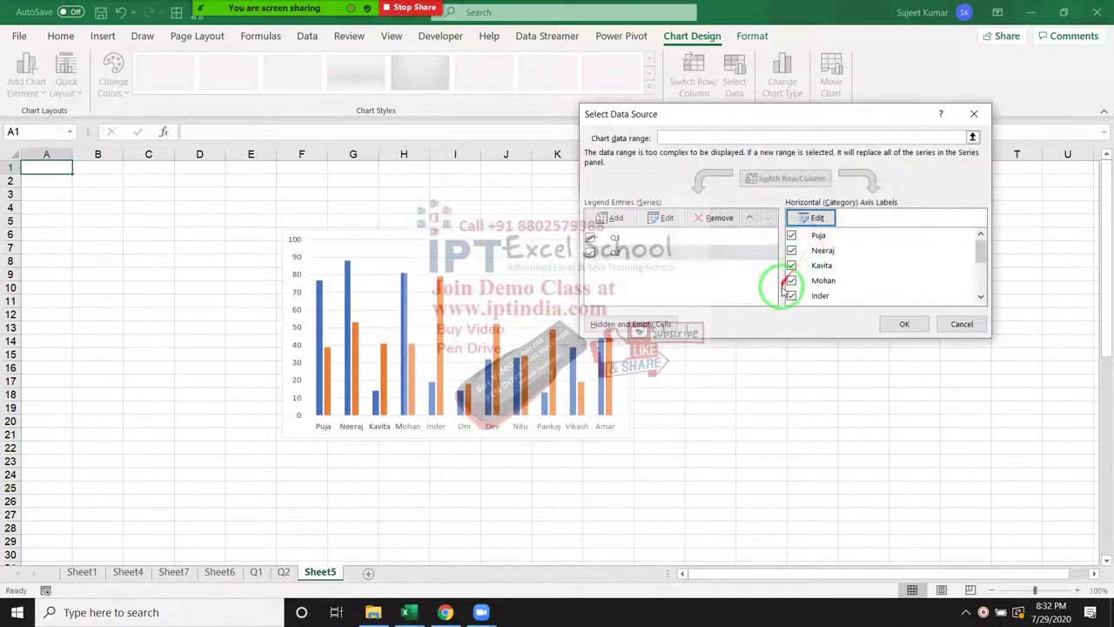
click(888, 326)
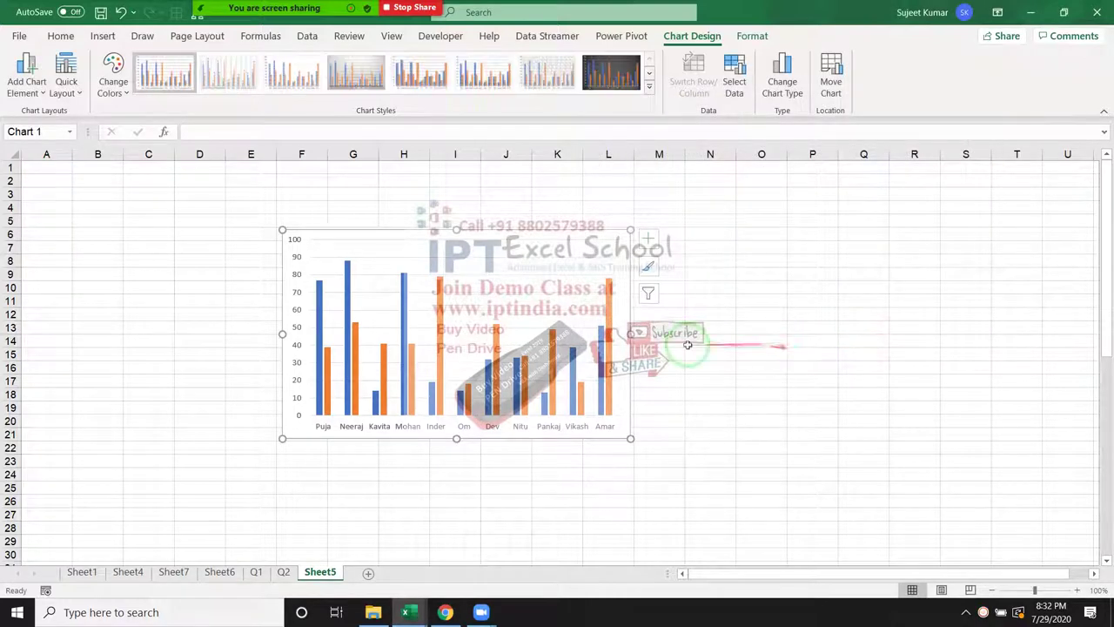
Enlarge the chart up-left and down-right, then show the Q1 sheet.
drag(285, 229, 137, 185)
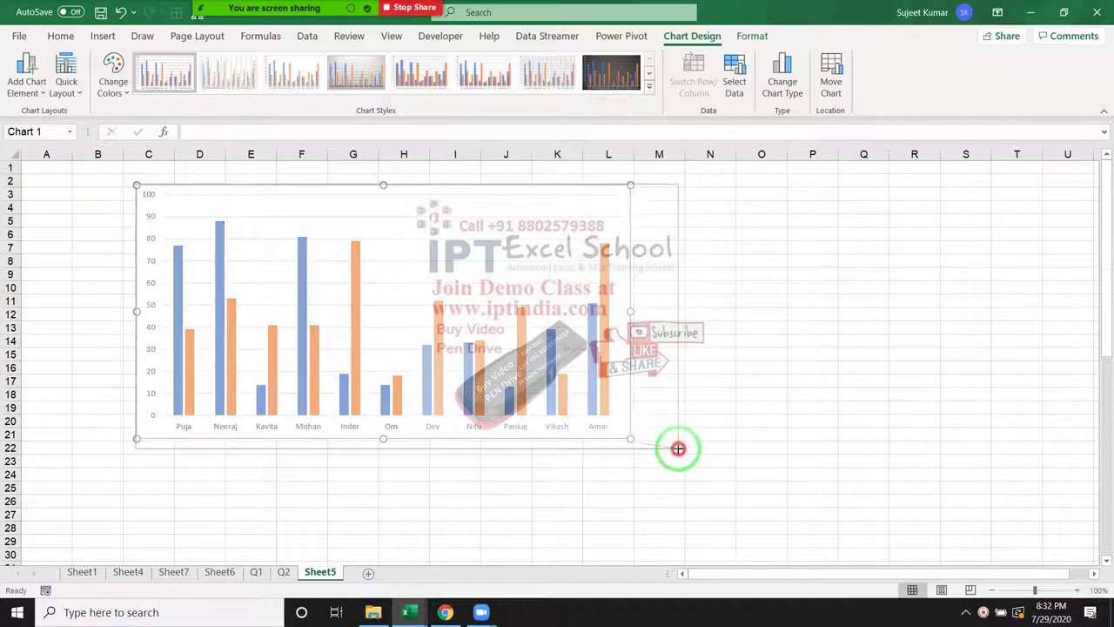
drag(630, 441, 679, 449)
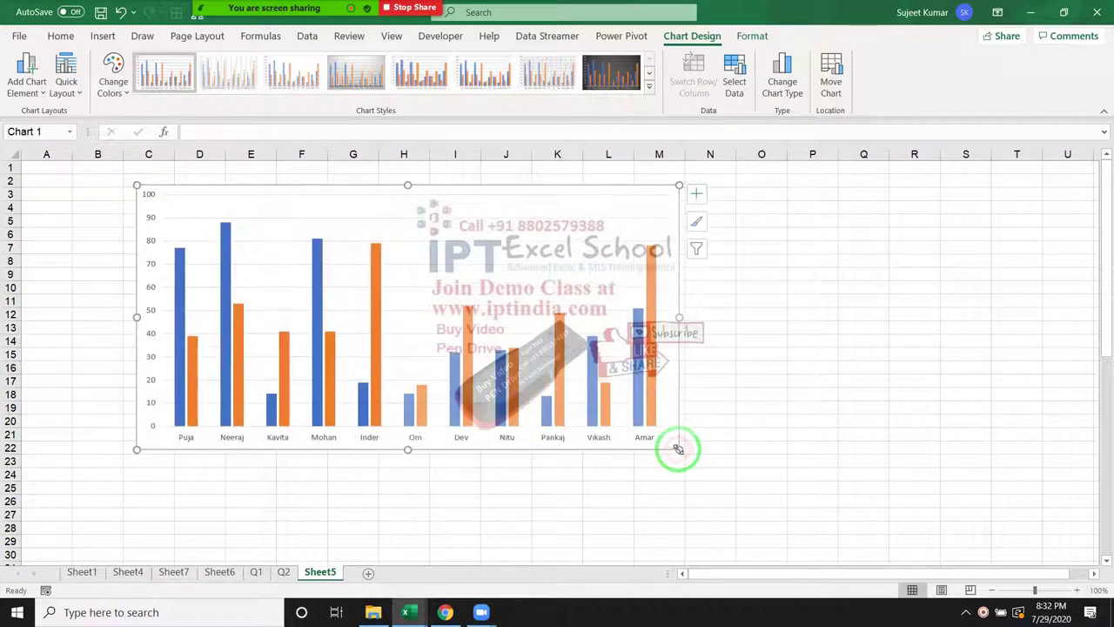
click(255, 572)
Copy the Name/Sales table A1:B12 and paste it transposed at A17.
drag(37, 165, 91, 208)
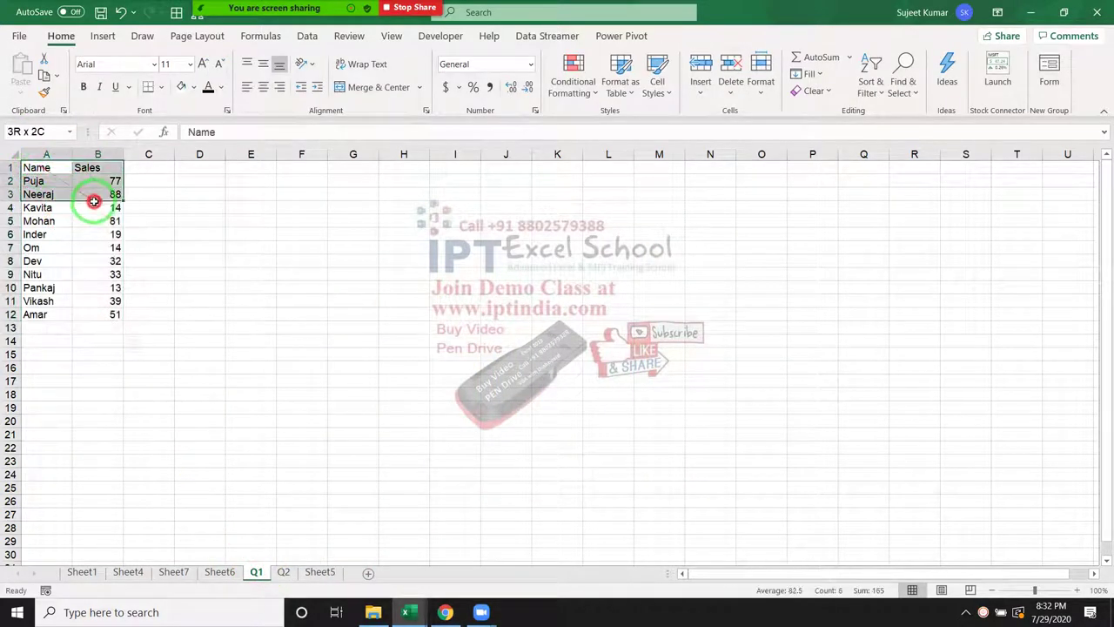
mouse_move(41, 165)
mouse_down()
mouse_move(91, 189)
mouse_move(104, 309)
mouse_up()
key(ctrl+c)
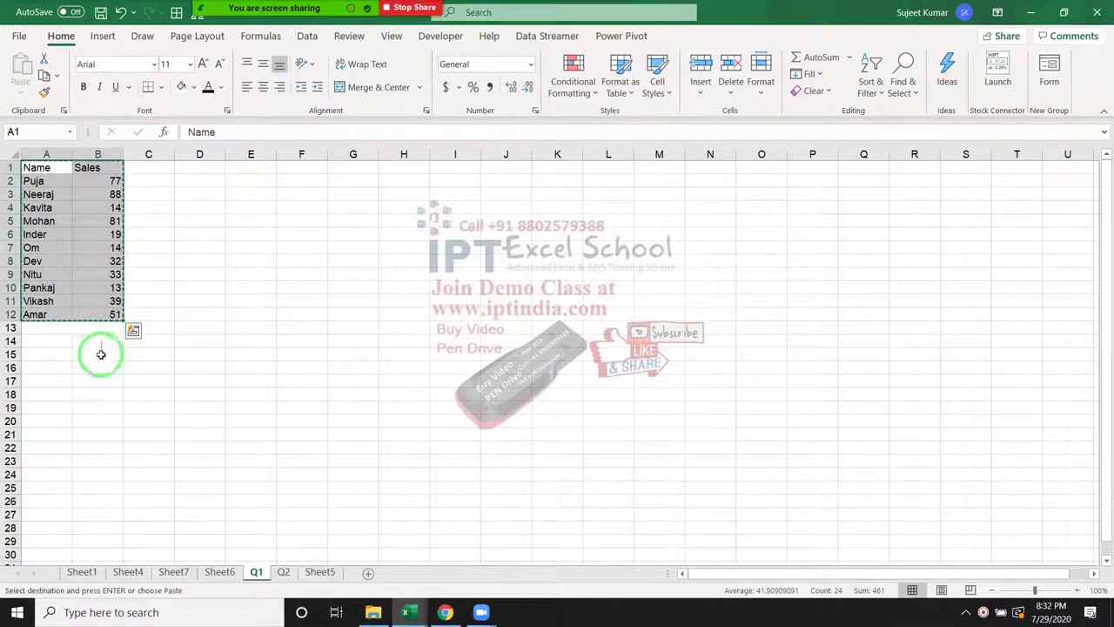
click(57, 378)
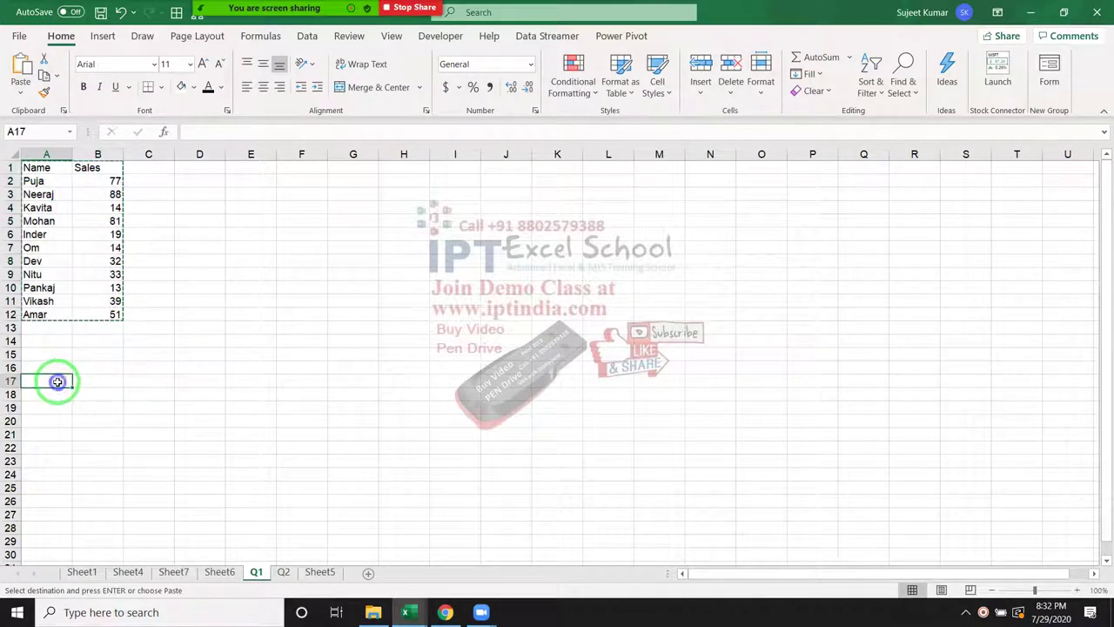
right_click(57, 381)
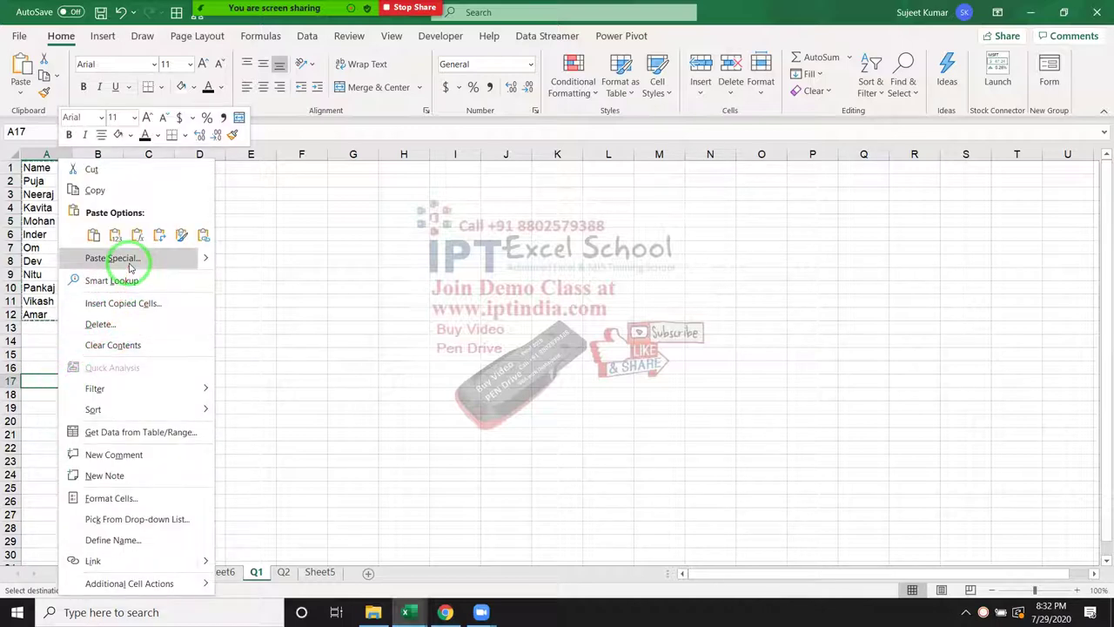
click(207, 259)
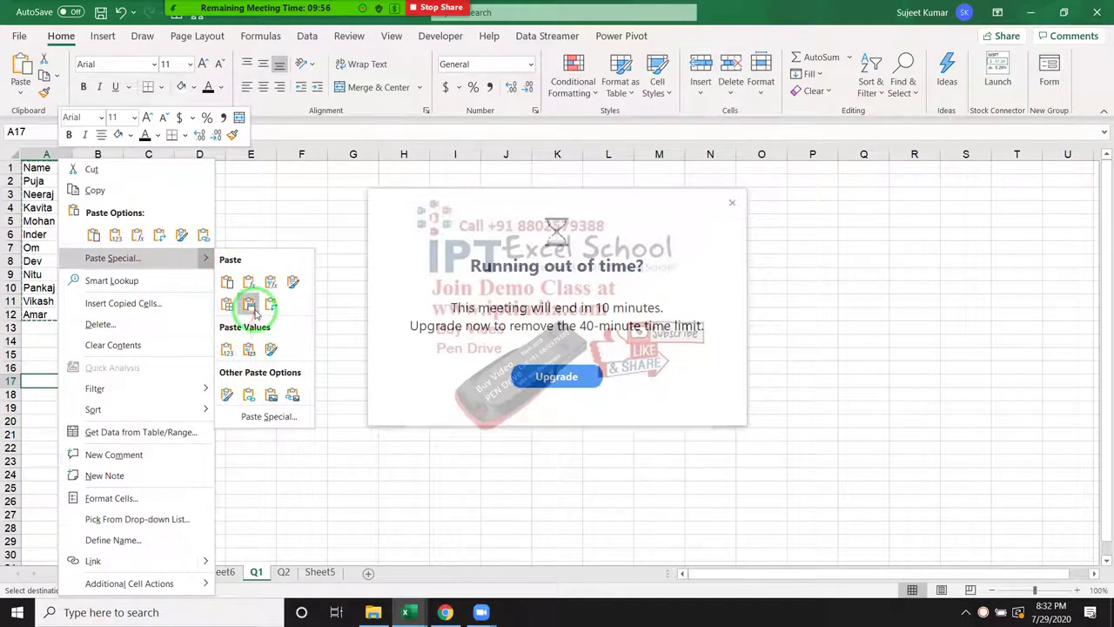
click(270, 307)
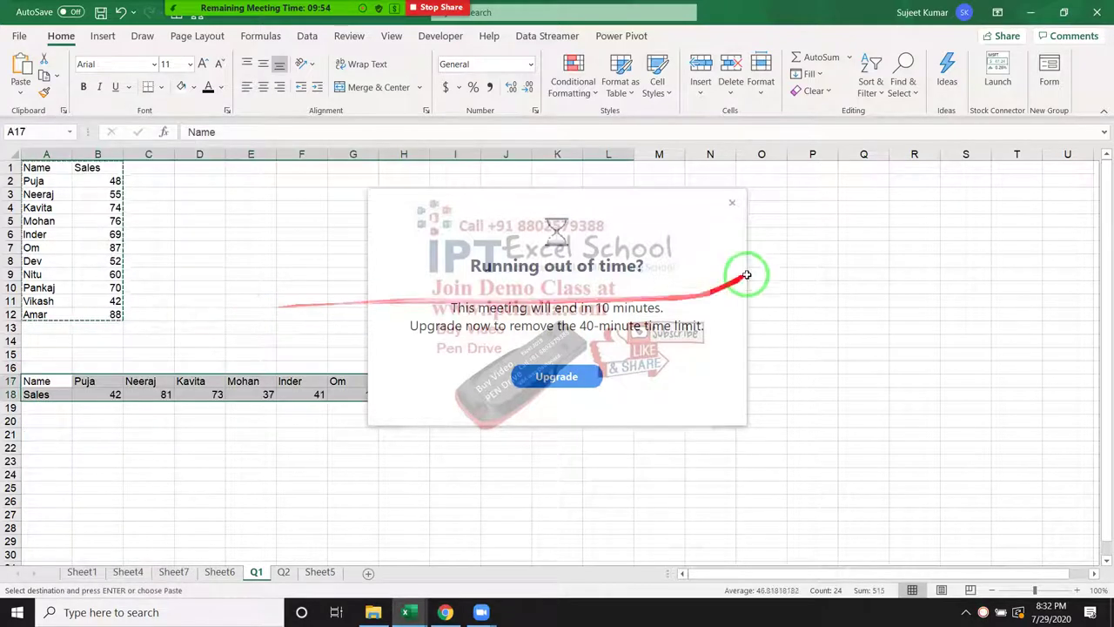
click(729, 201)
click(728, 328)
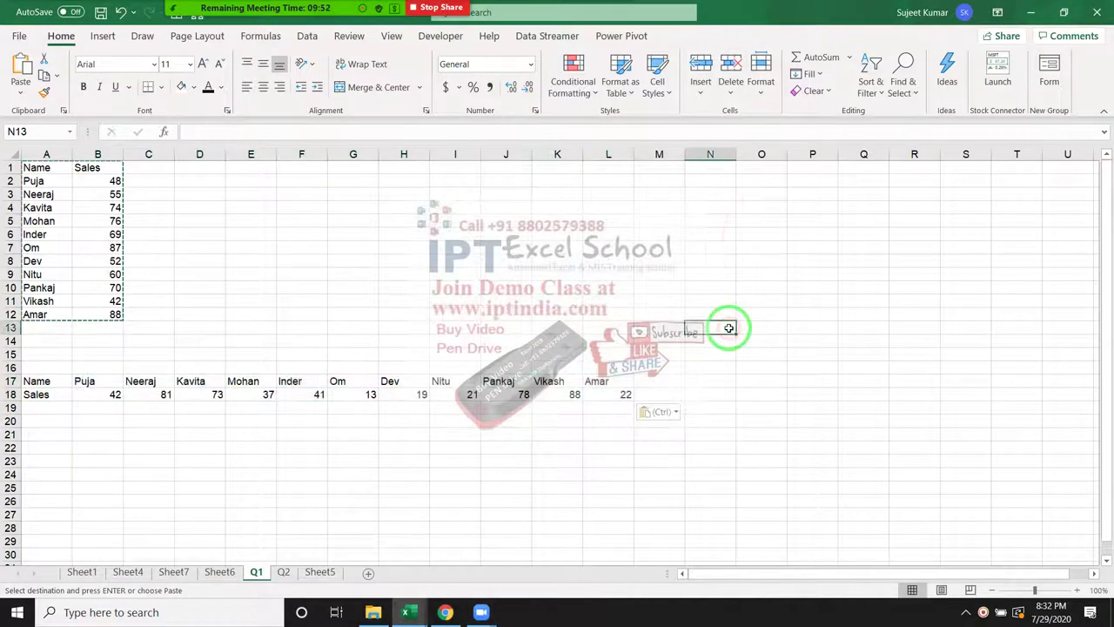
click(658, 261)
key(Escape)
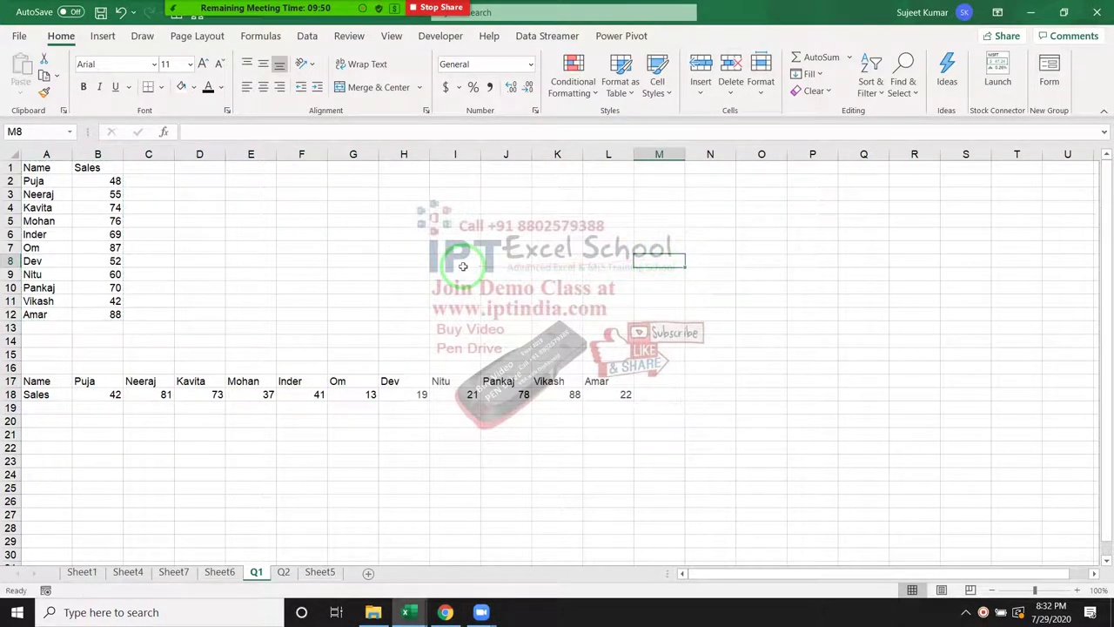
Insert an empty 2-D clustered column chart on Q1 beside the table.
drag(41, 168, 32, 330)
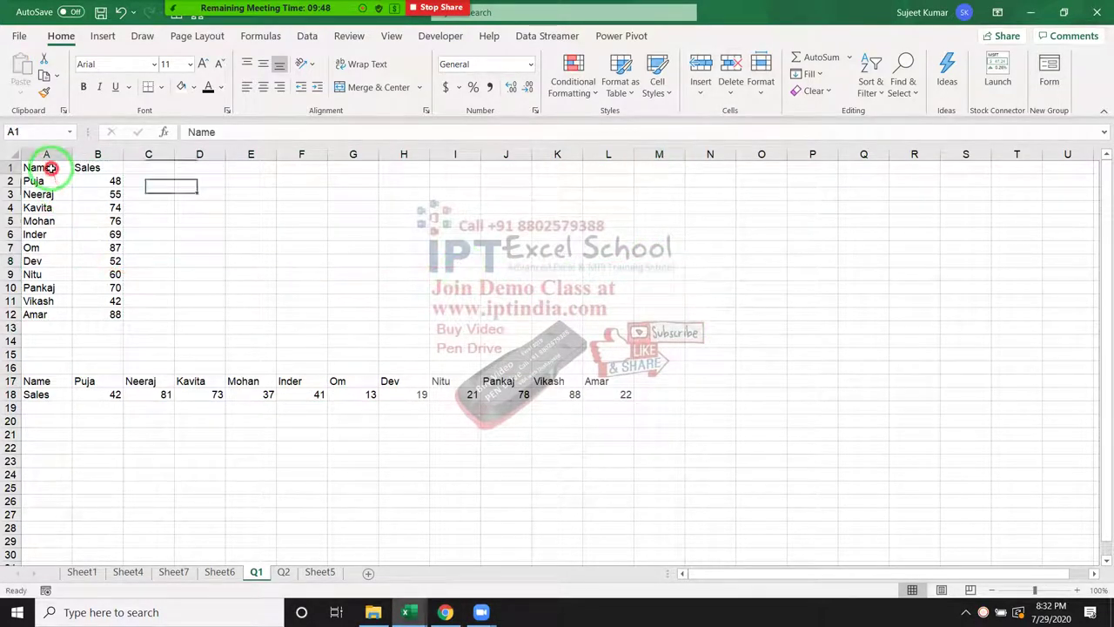
drag(85, 380, 604, 384)
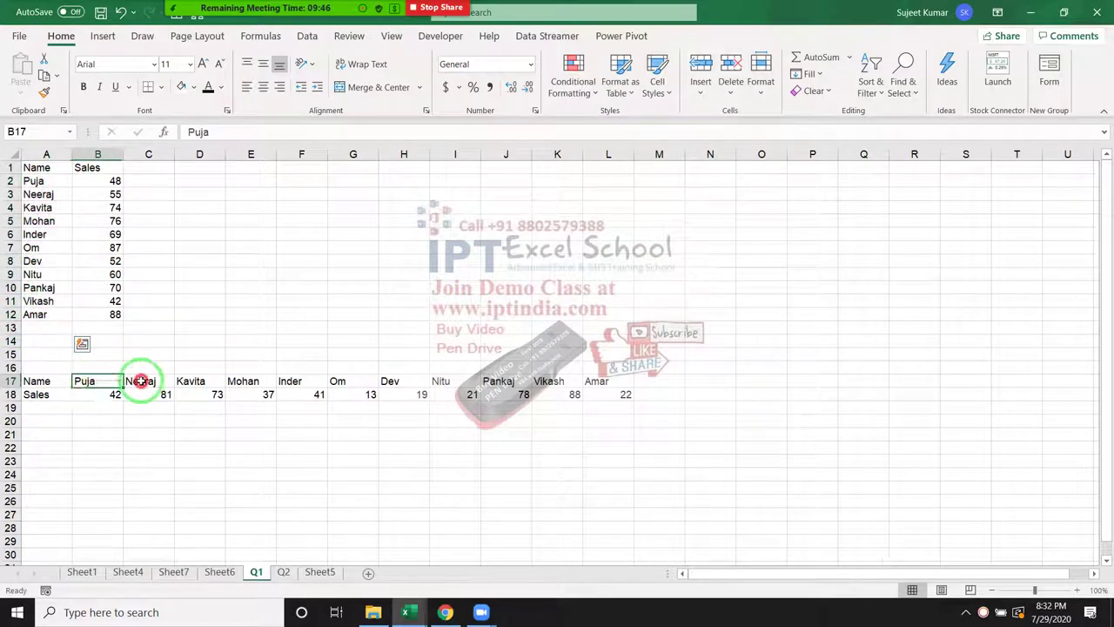
click(505, 287)
click(103, 38)
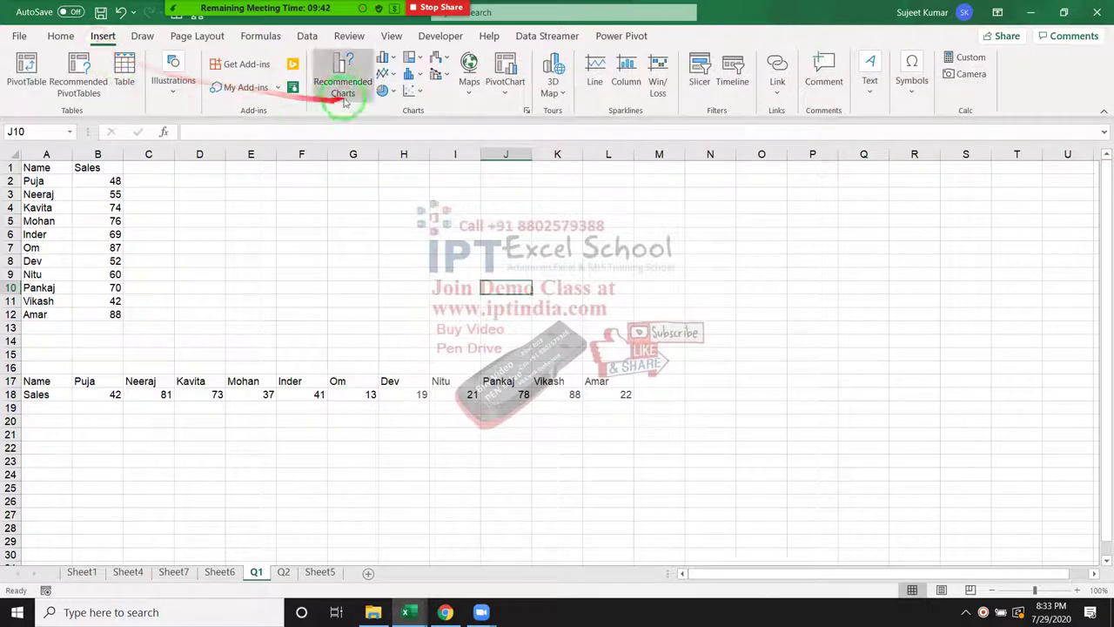
click(384, 57)
click(388, 101)
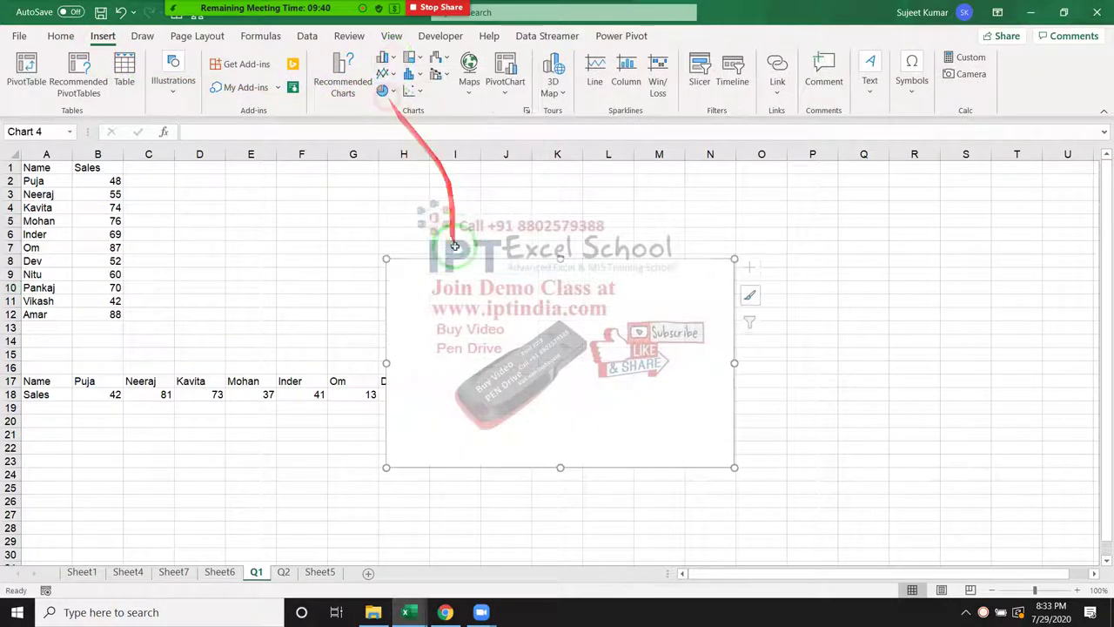
drag(455, 280, 338, 187)
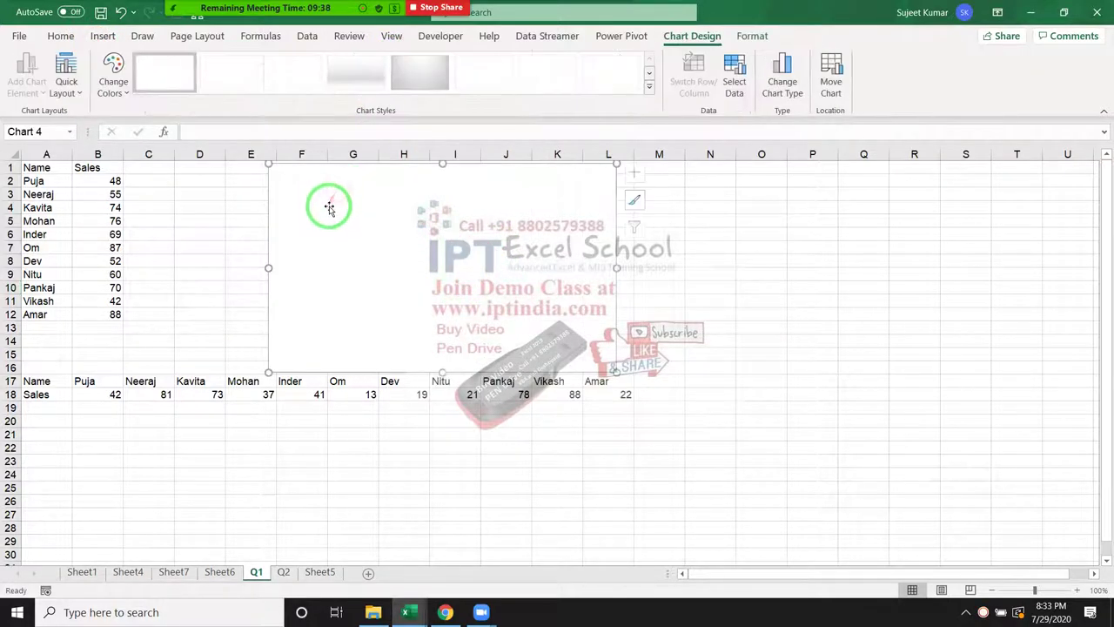
Add series S1 from B2:B12 and S2 from B18:L18 to the chart.
right_click(325, 203)
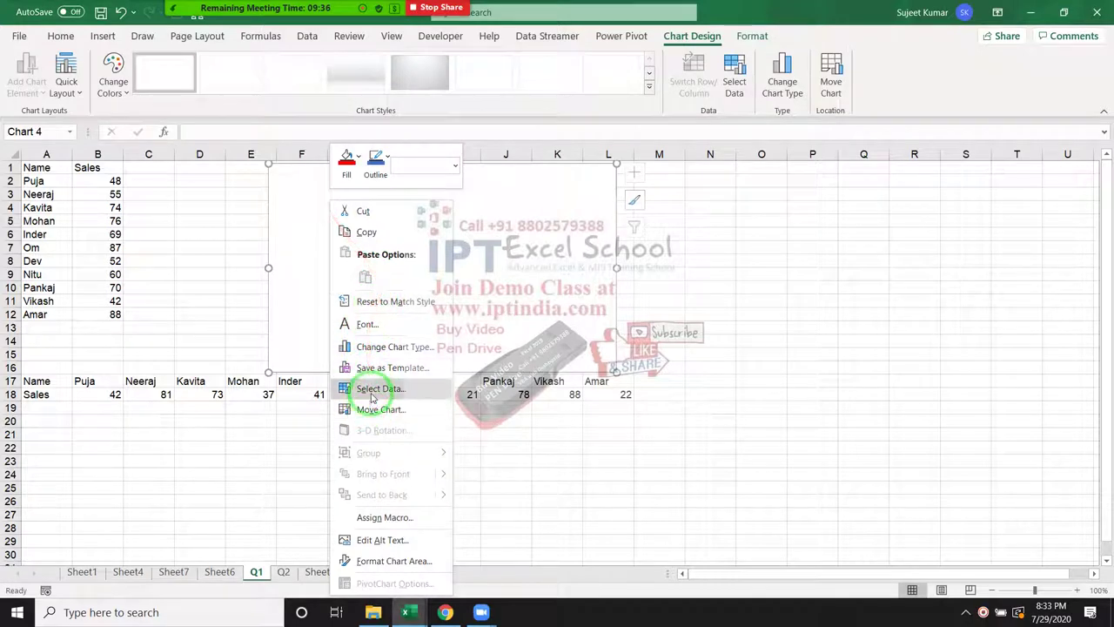
click(368, 389)
click(618, 217)
text(S1)
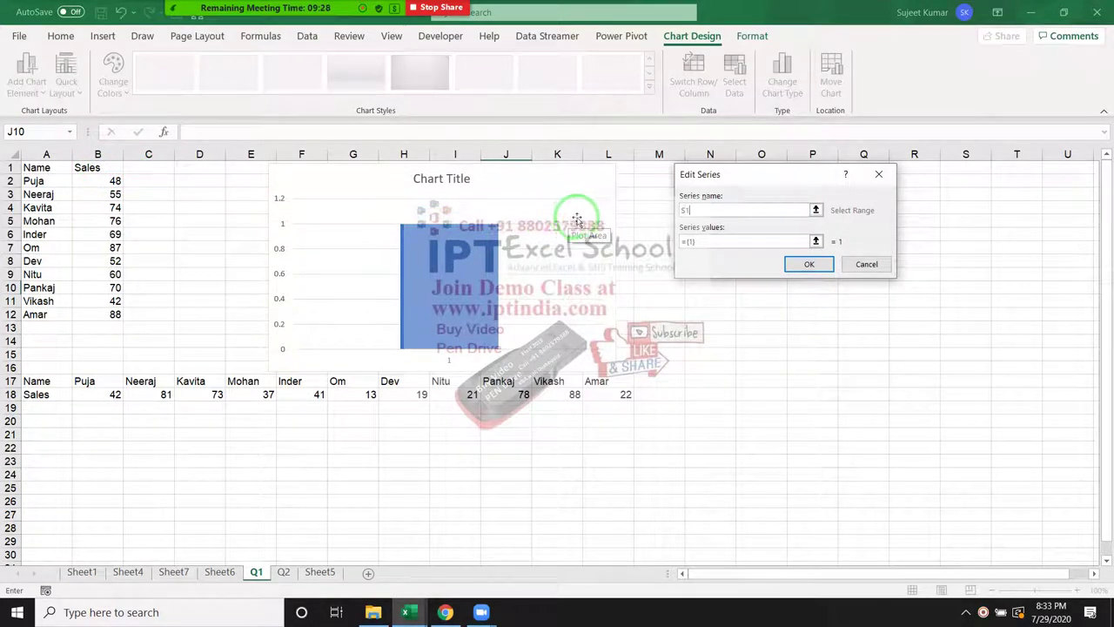
click(706, 243)
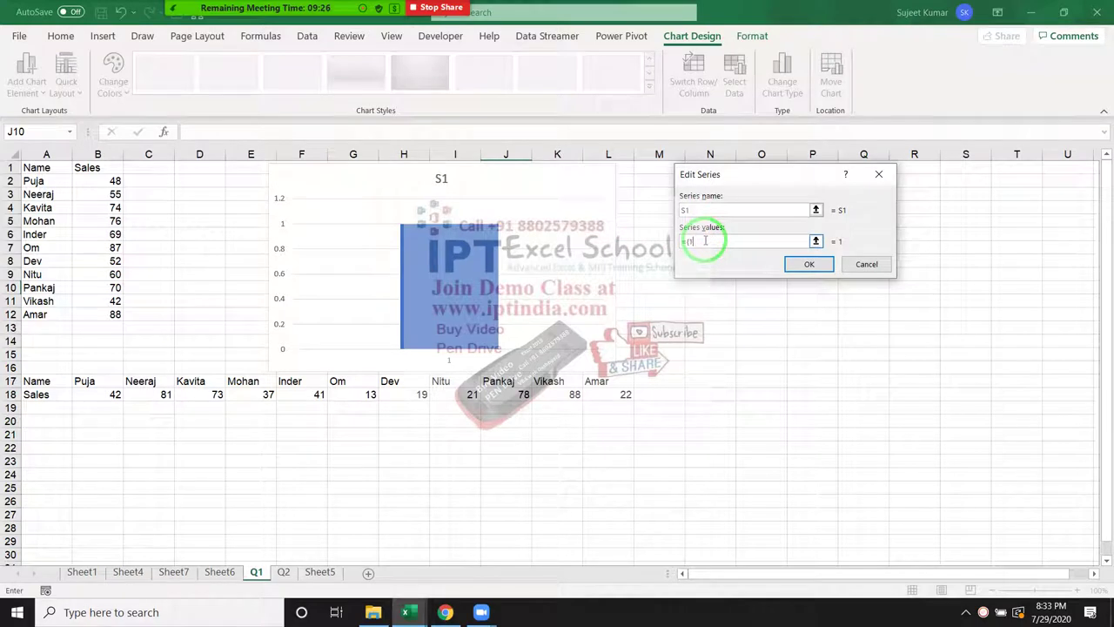
drag(103, 180, 109, 312)
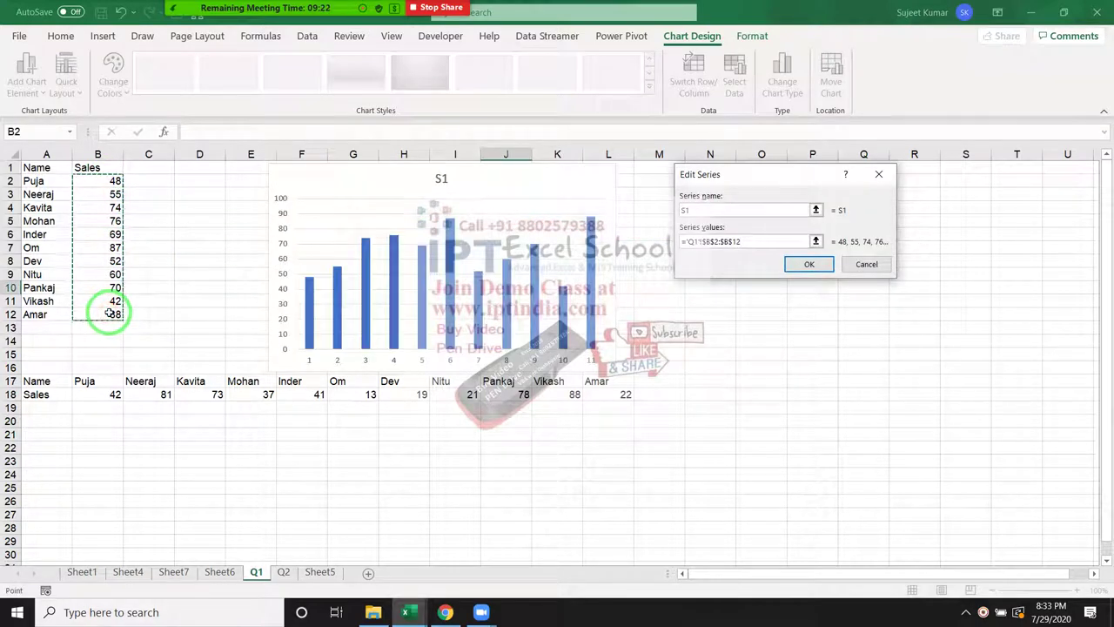
click(800, 264)
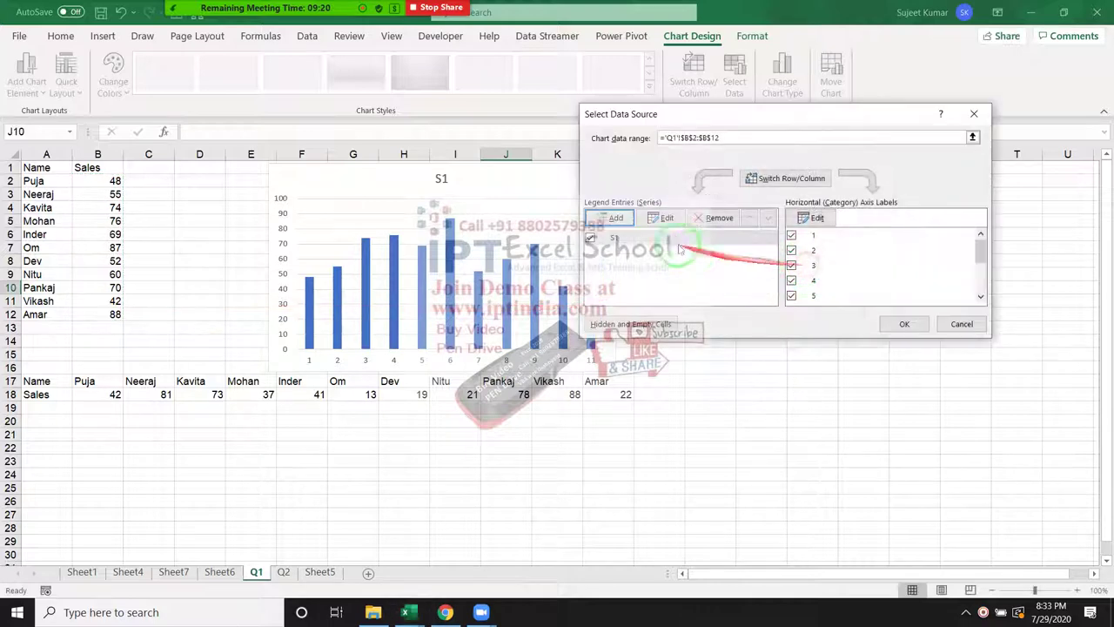
click(615, 218)
text(S2)
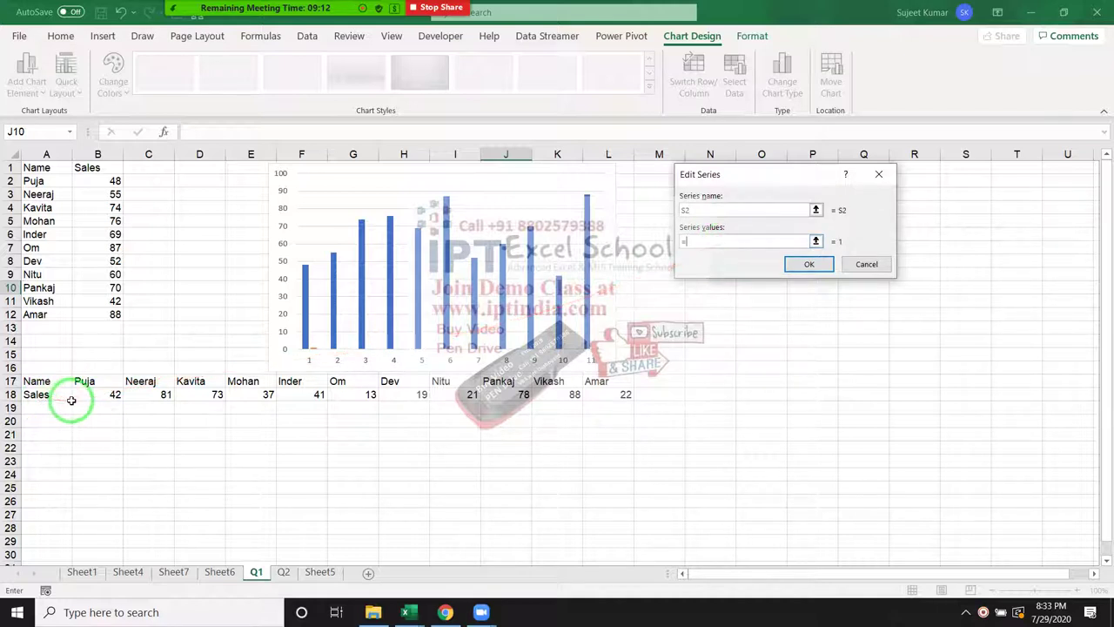
drag(109, 388, 604, 395)
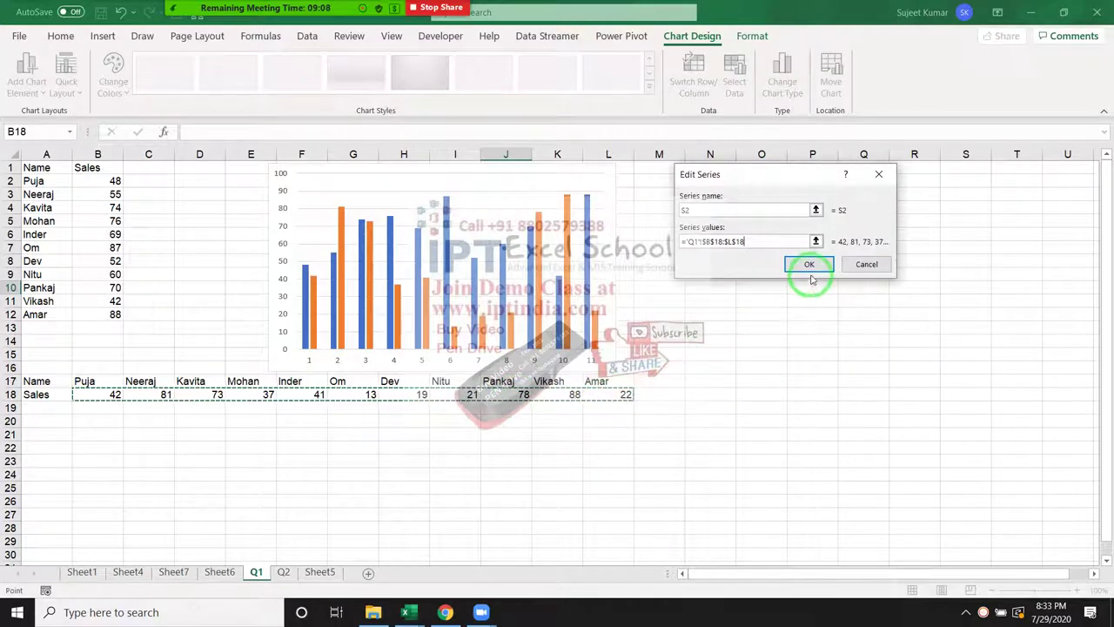
click(810, 266)
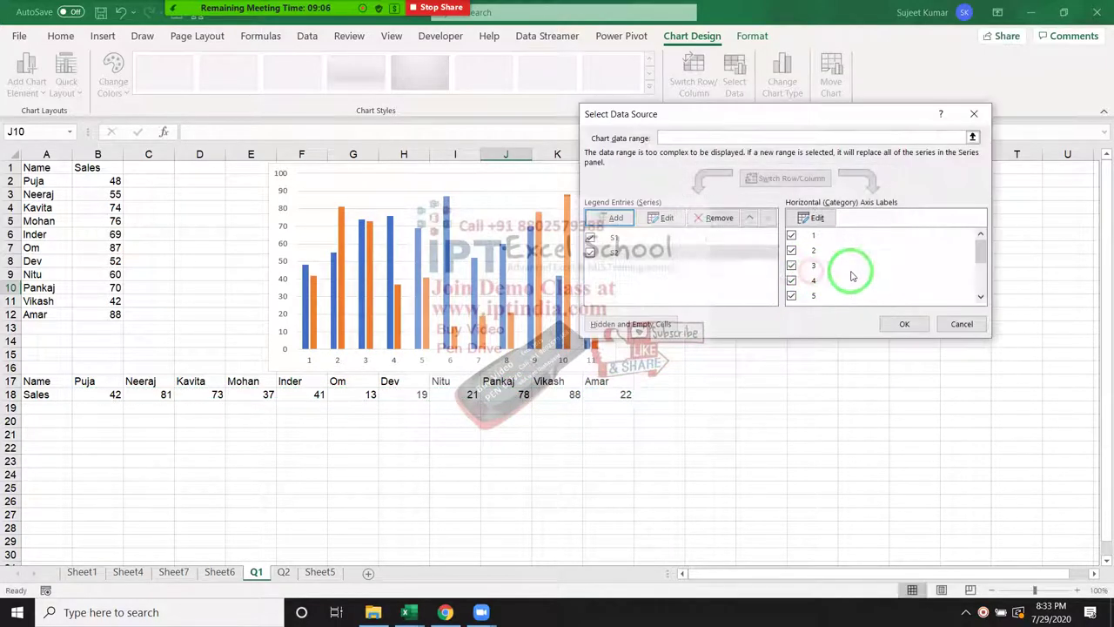
Label the chart's horizontal axis with the names in A2:A12.
click(813, 216)
drag(39, 181, 56, 314)
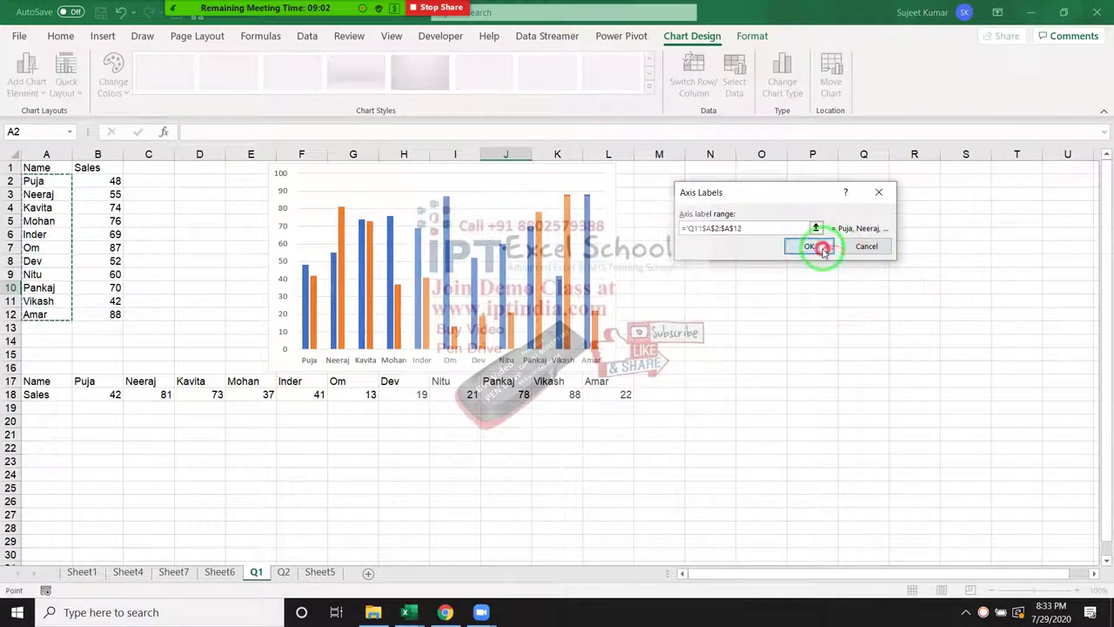
click(808, 246)
click(907, 322)
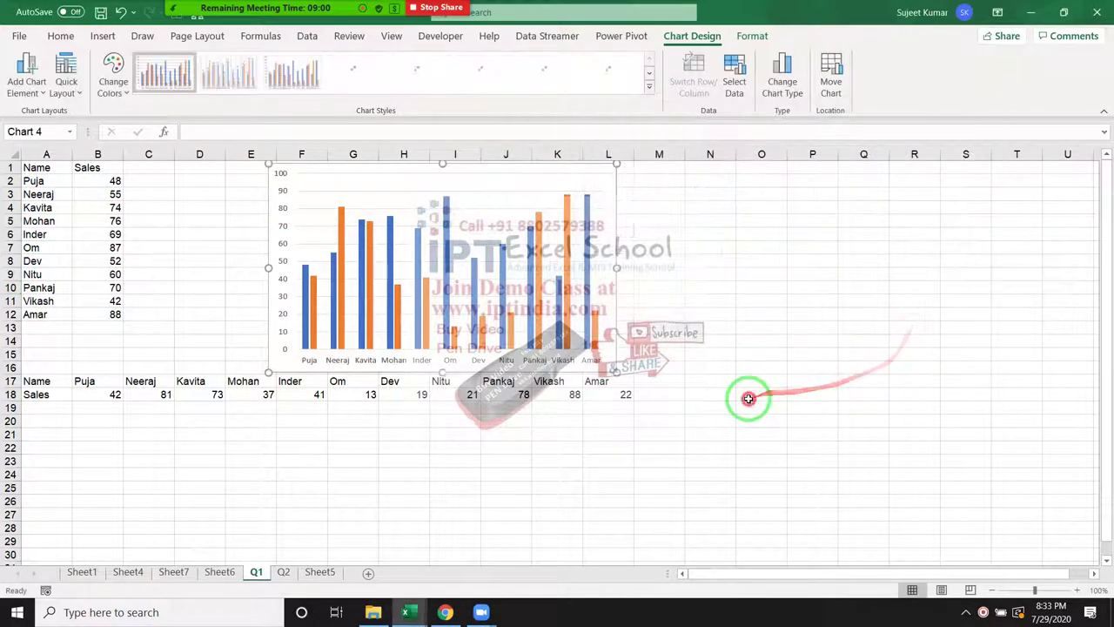
Check the source ranges of the S1 and S2 series, then change sheets.
click(748, 399)
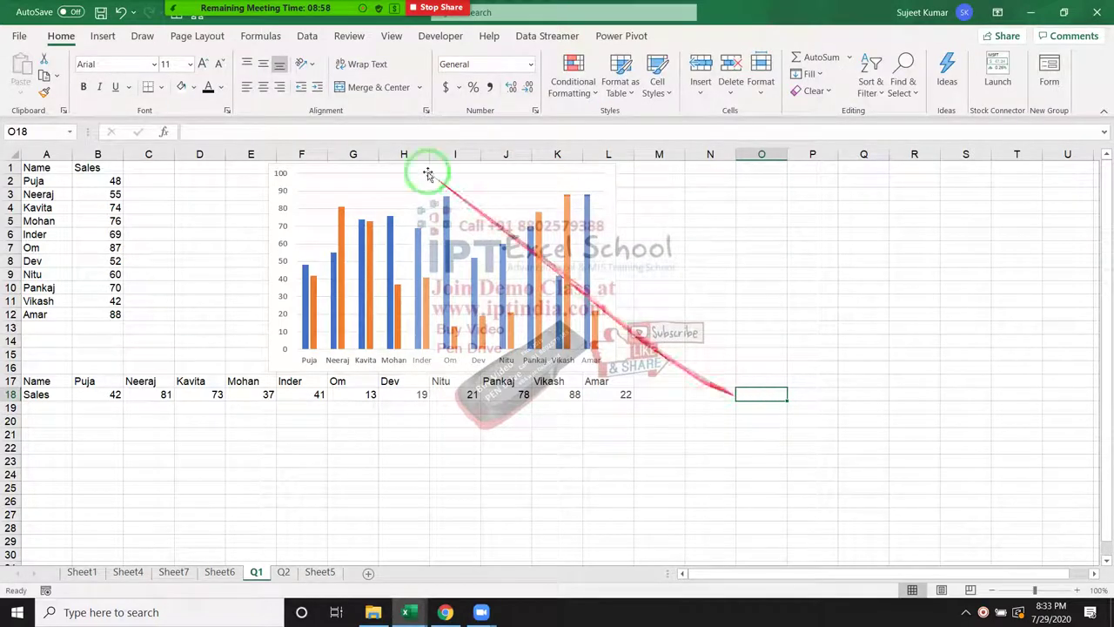
click(374, 233)
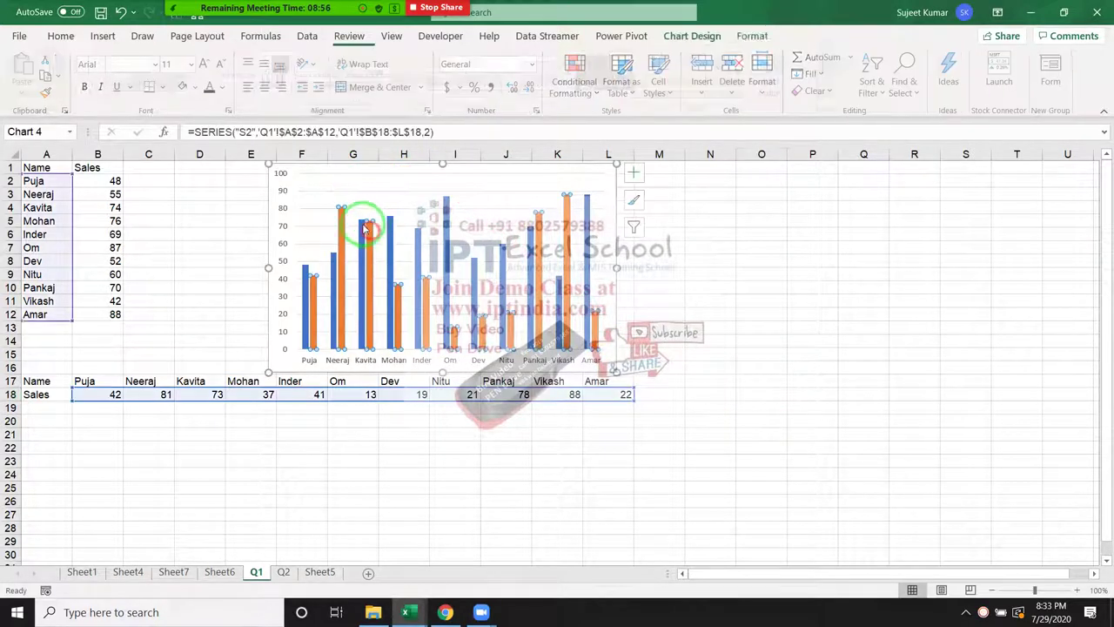
click(334, 271)
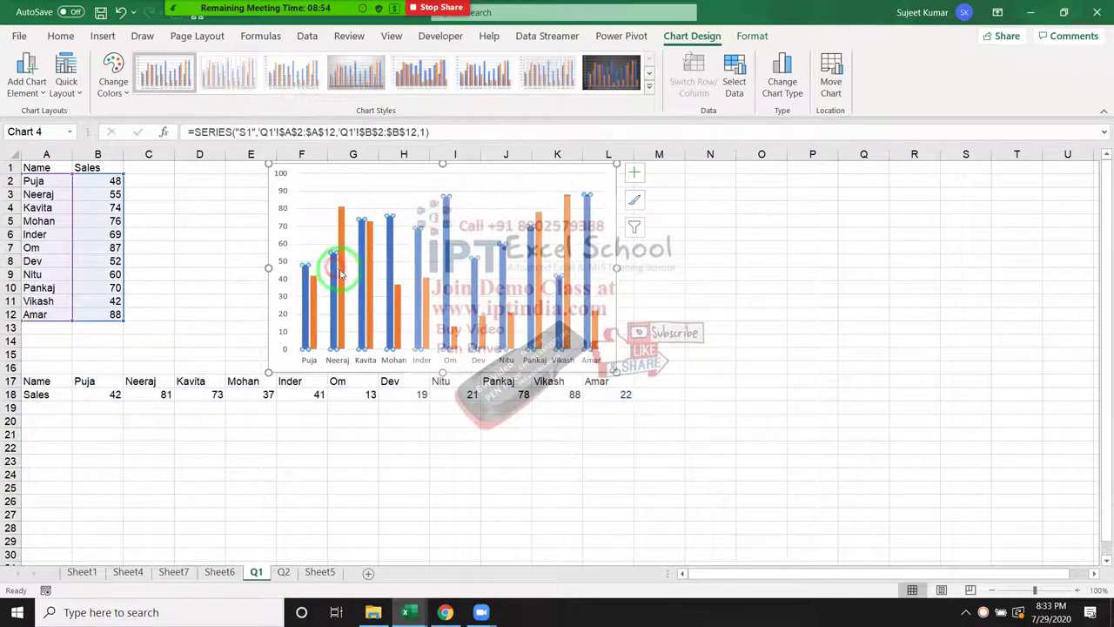
click(557, 527)
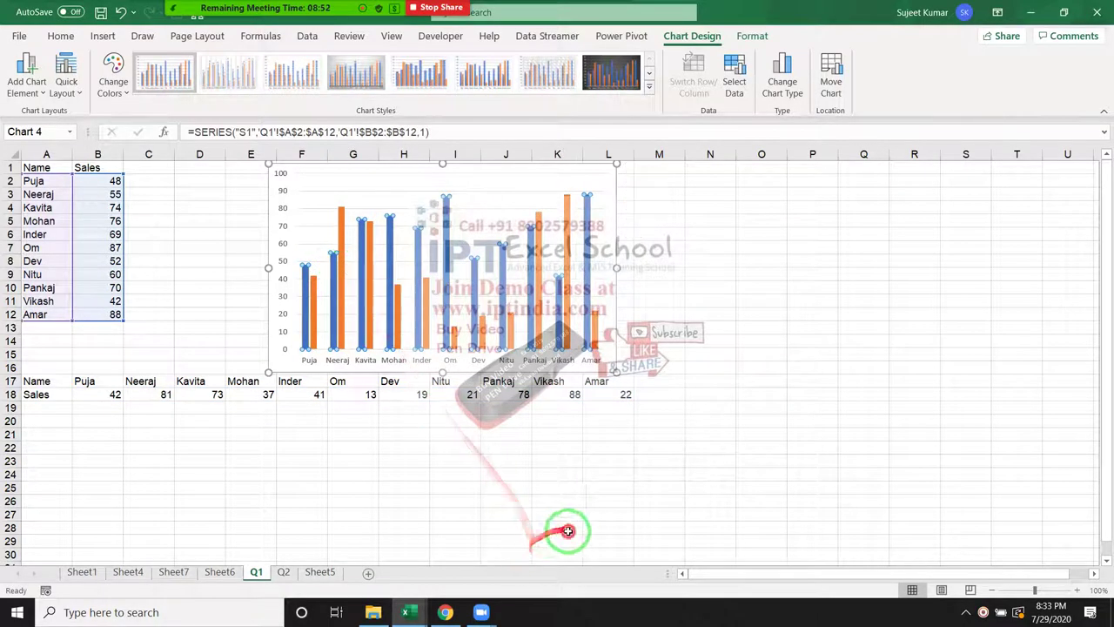
click(287, 572)
Add Sheet8 with a Name heading and names filled down to row 13.
click(321, 576)
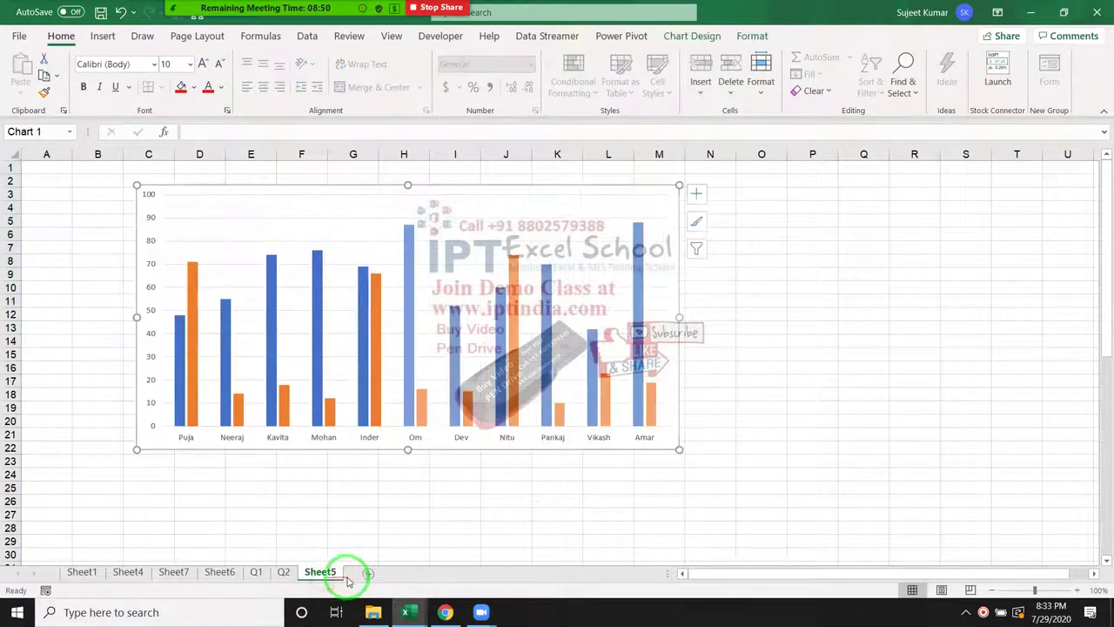
click(369, 574)
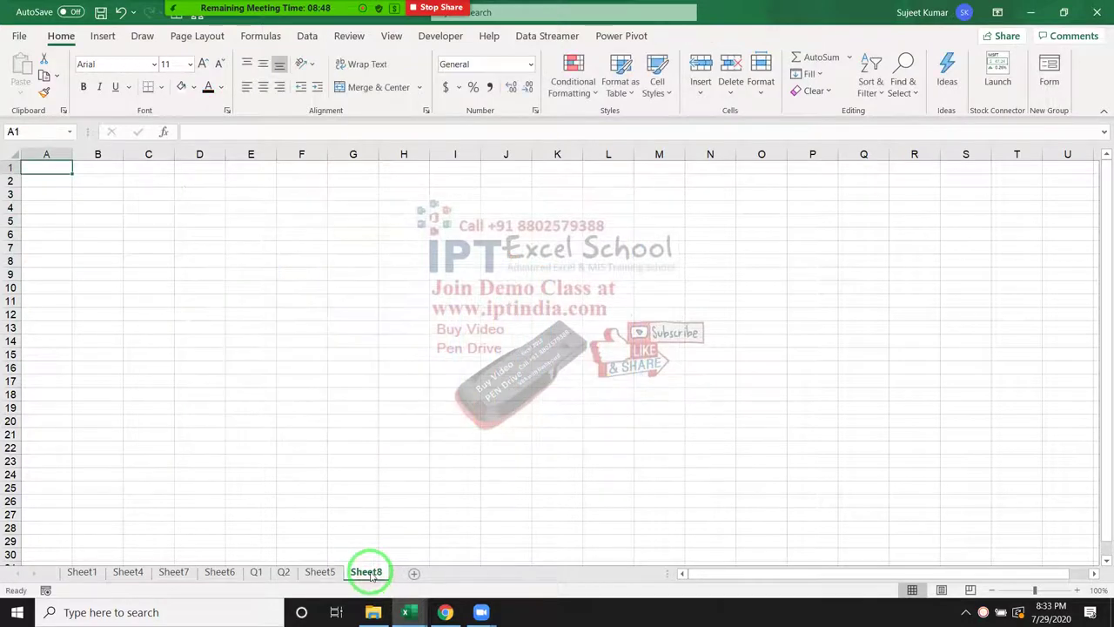
text(NMW)
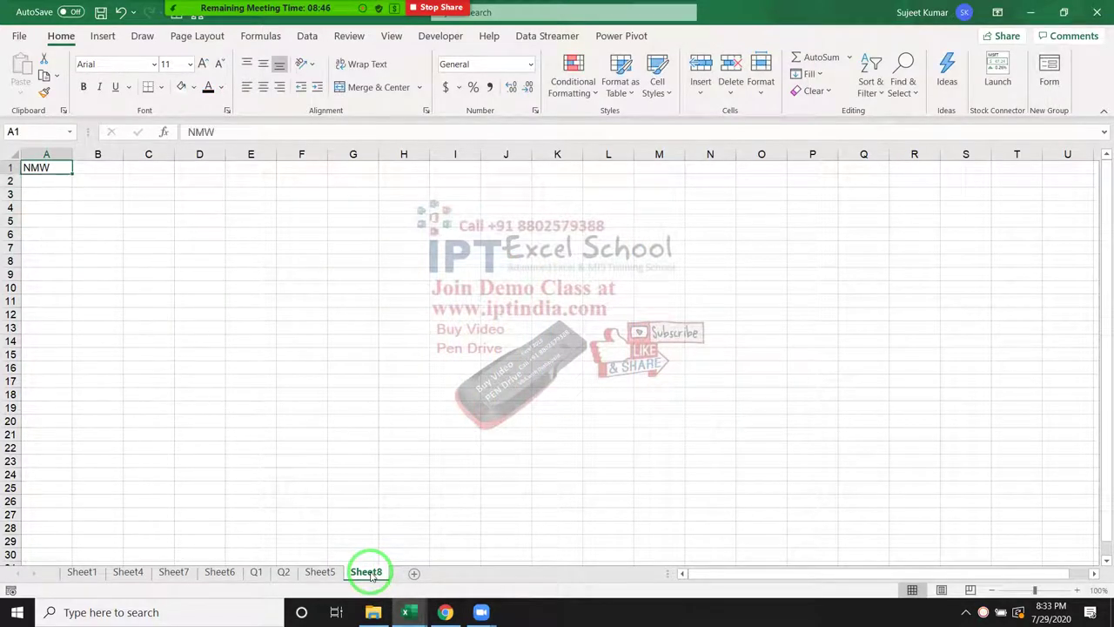
text(n)
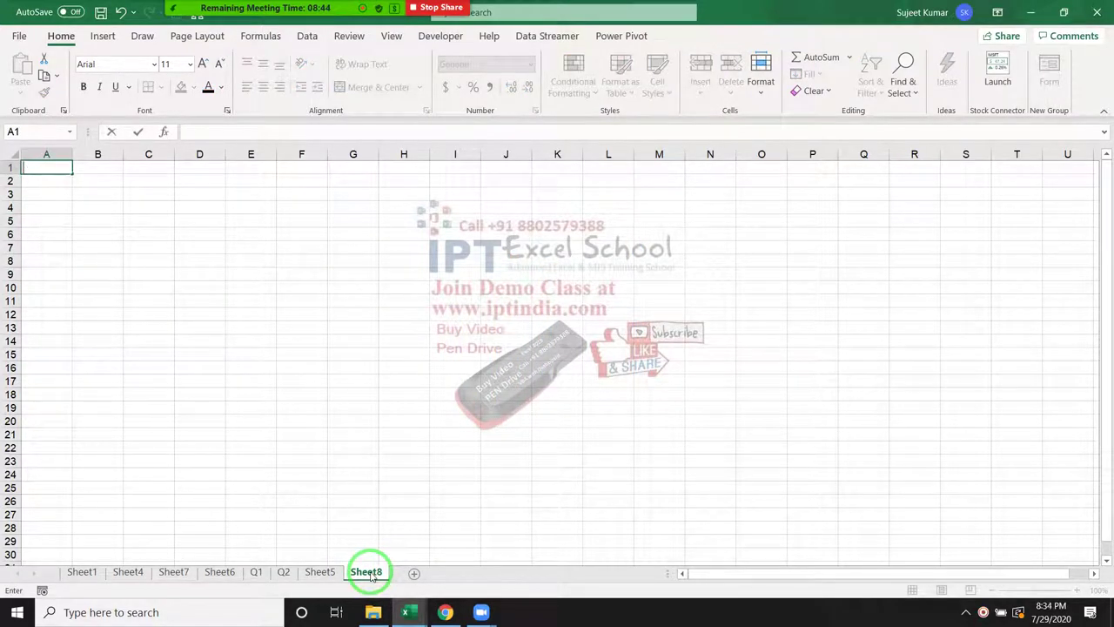
text(P)
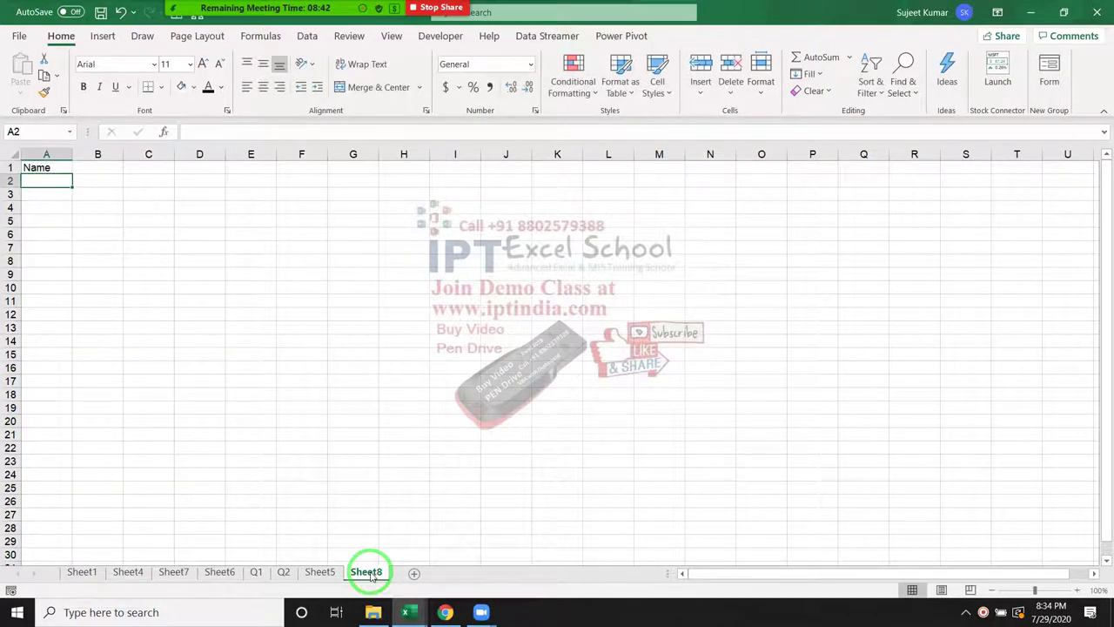
text(uja)
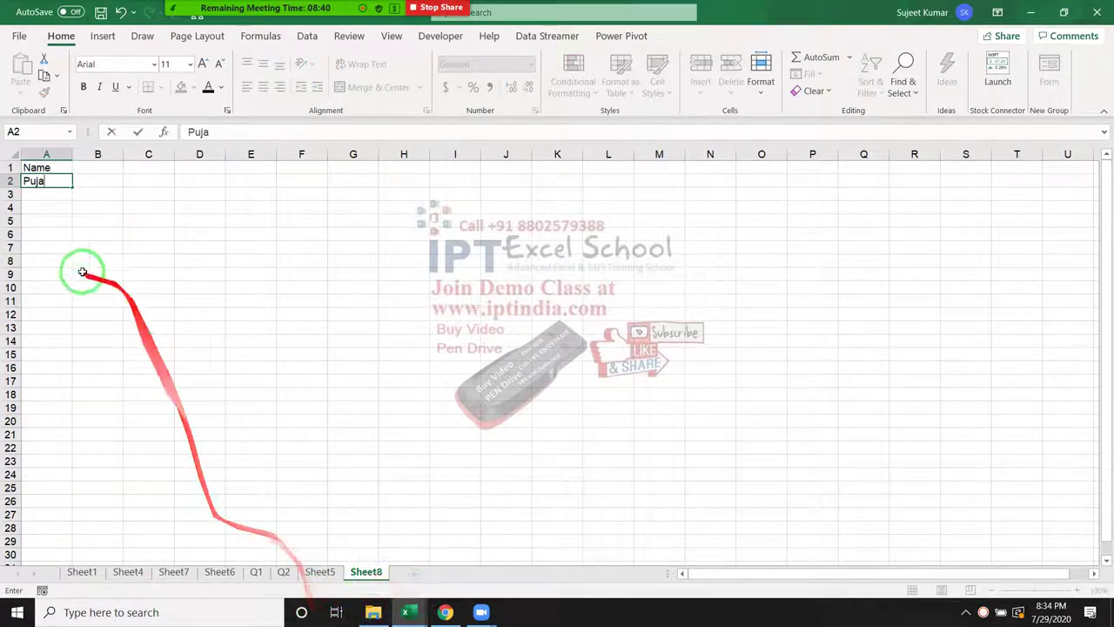
click(67, 260)
click(56, 182)
drag(72, 187, 41, 327)
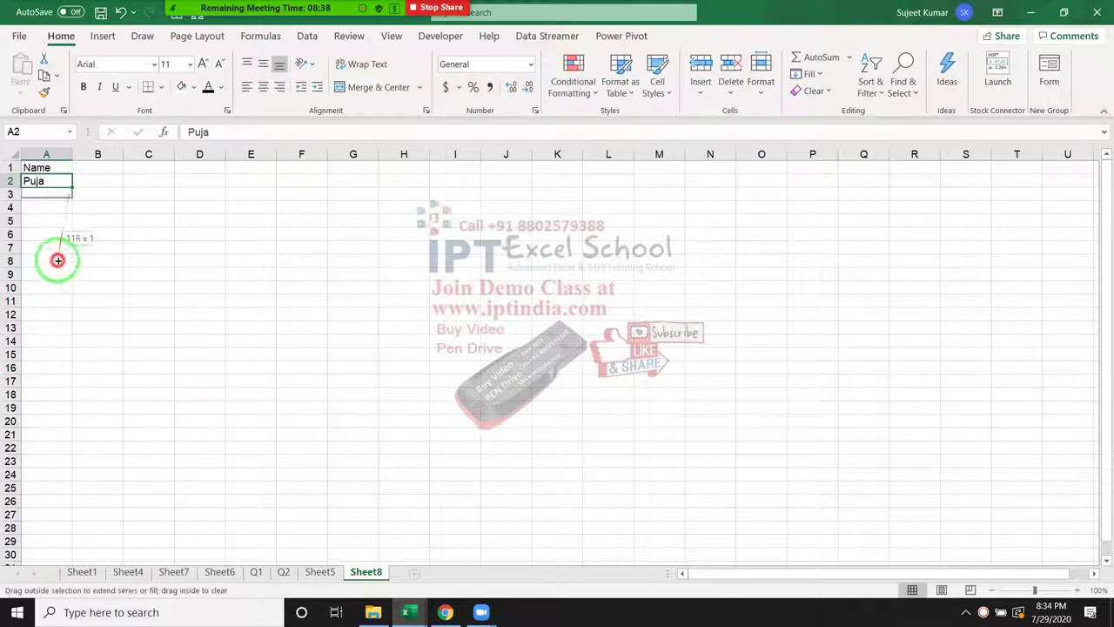
Enter Jan in B1 and fill the month headings across to Jun in G1.
click(101, 173)
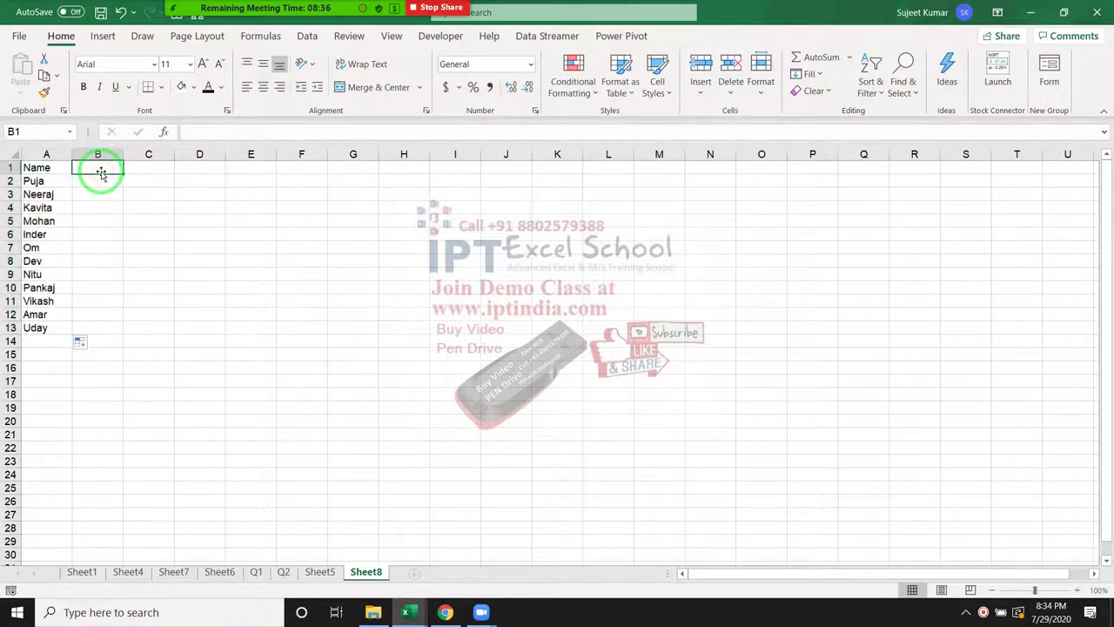
text(Jan)
click(98, 156)
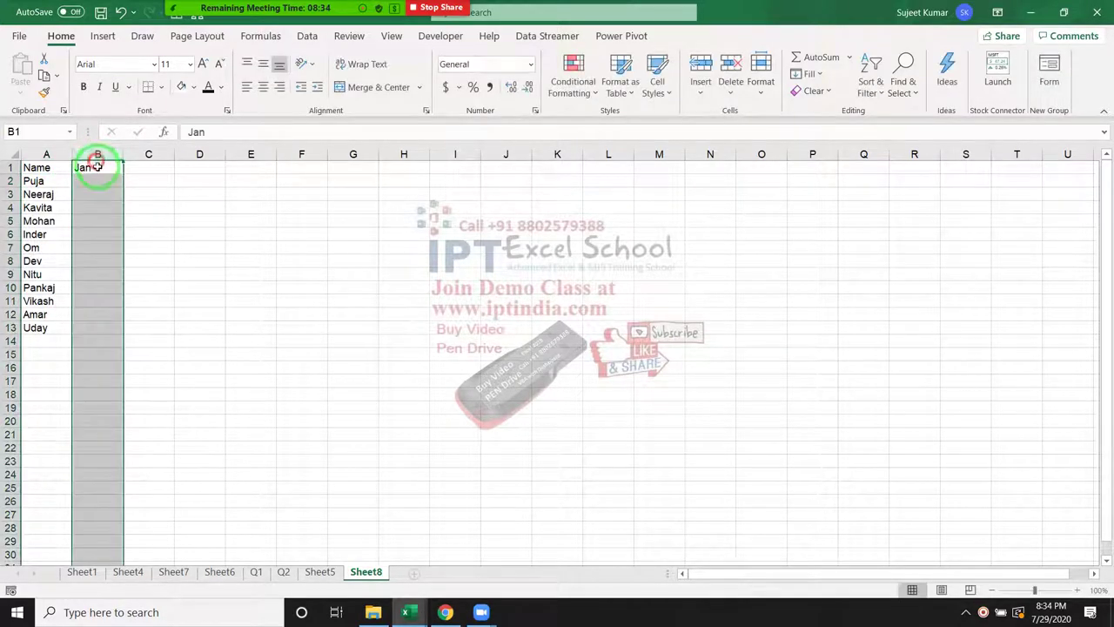
click(111, 171)
drag(121, 172, 374, 172)
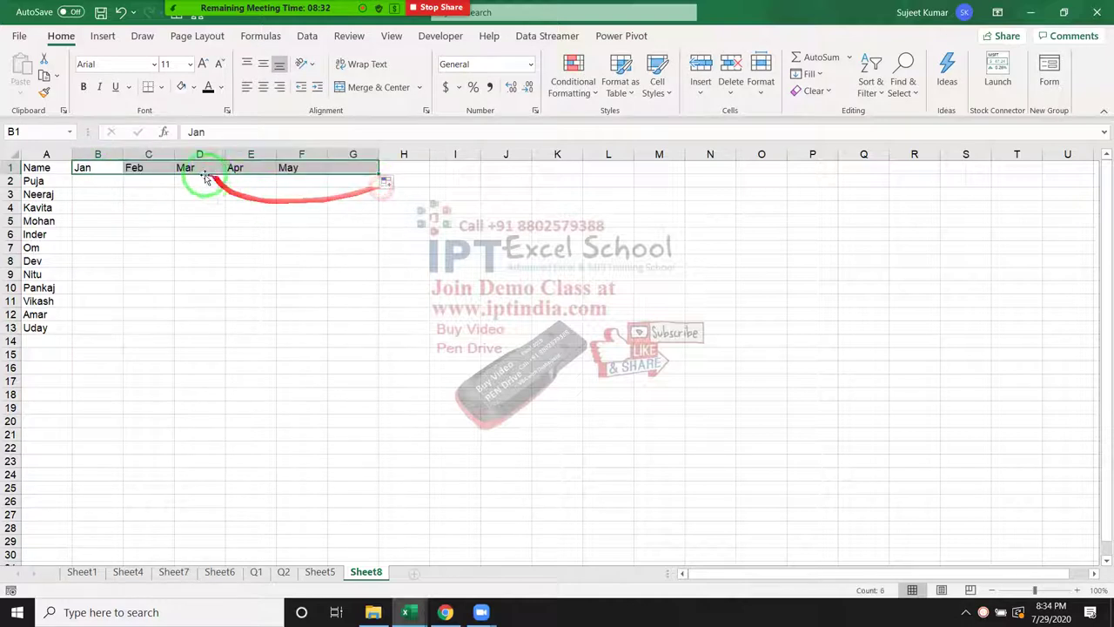
Fill B2:G13 with the formula =RANDBETWEEN(10,90).
click(104, 178)
text(=rand)
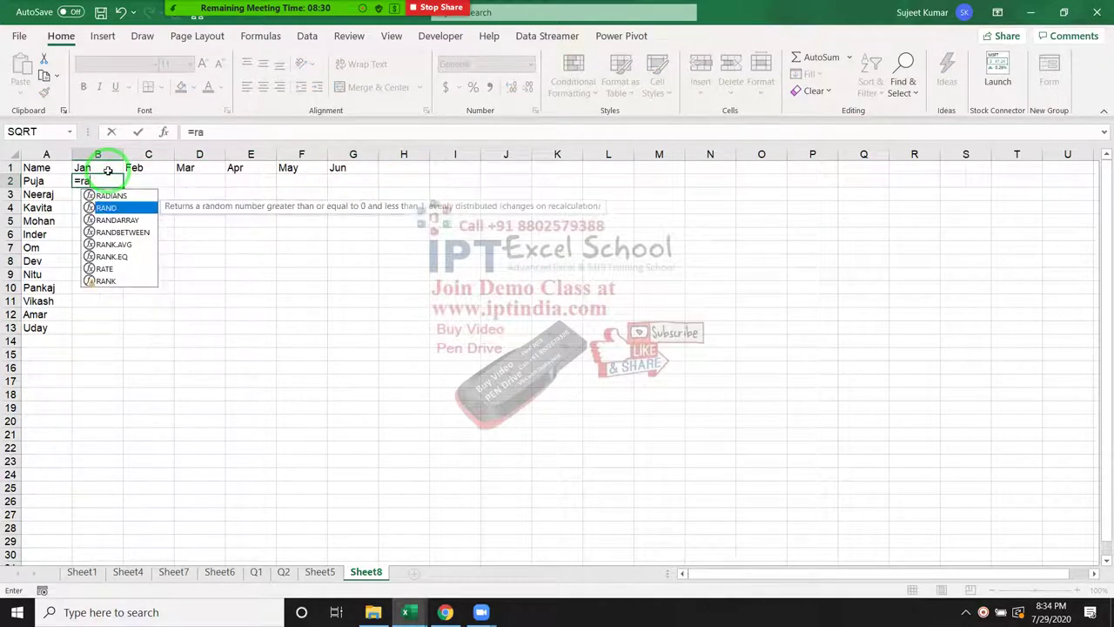
key(Down)
key(Down)
key(Tab)
text(1)
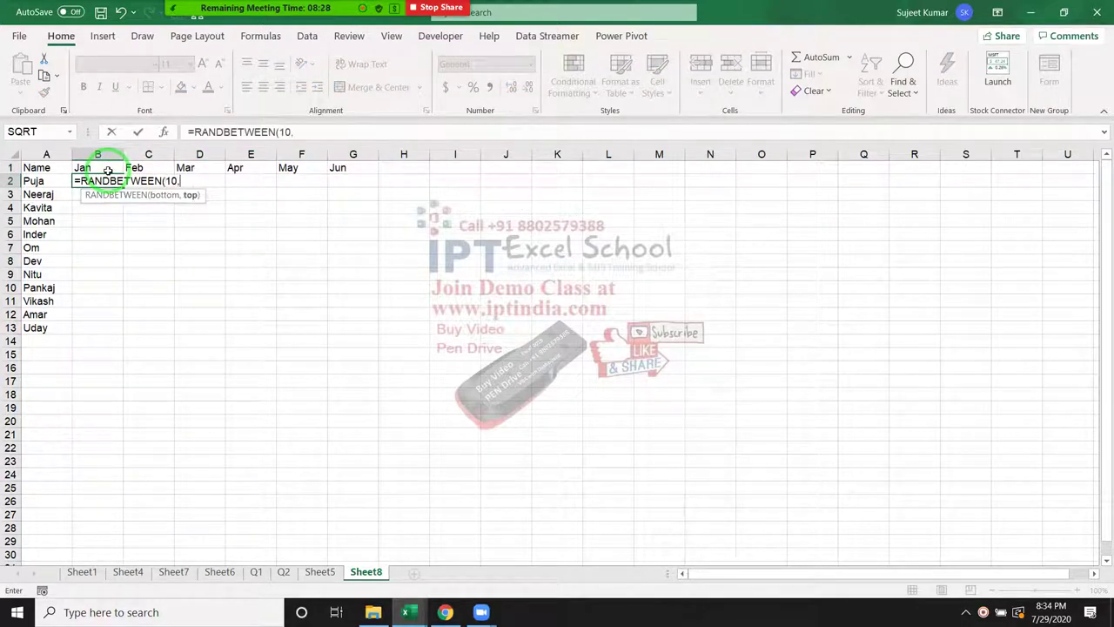
key(Return)
mouse_move(106, 180)
mouse_down()
mouse_move(338, 303)
mouse_move(332, 330)
mouse_up()
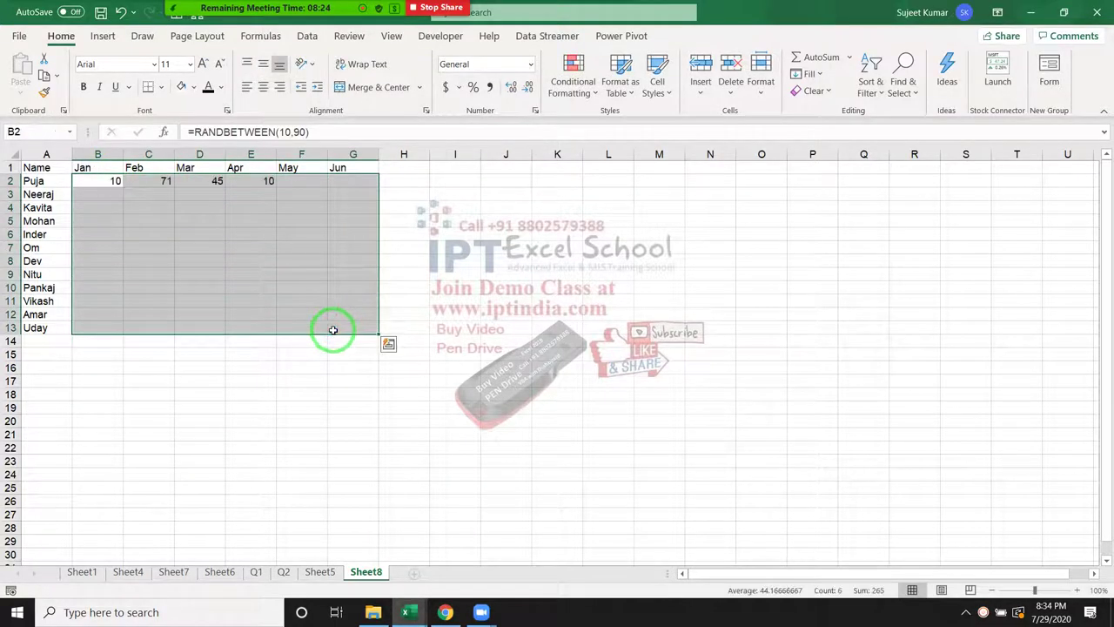
click(399, 168)
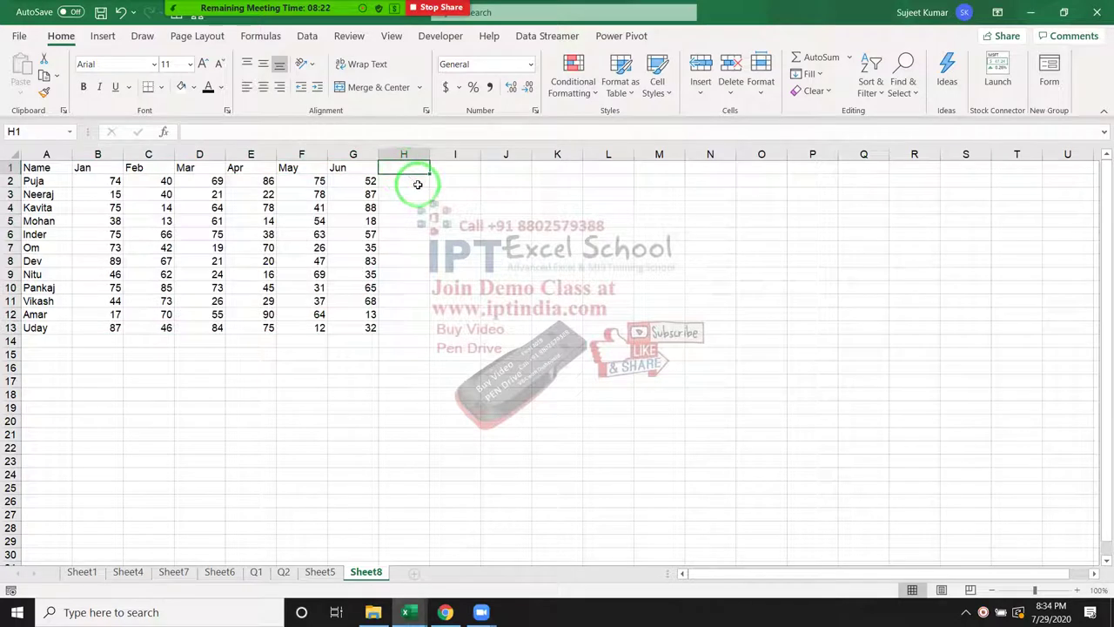
Head column H with Total and enter =SUM(B2:G2) in H2.
text(S)
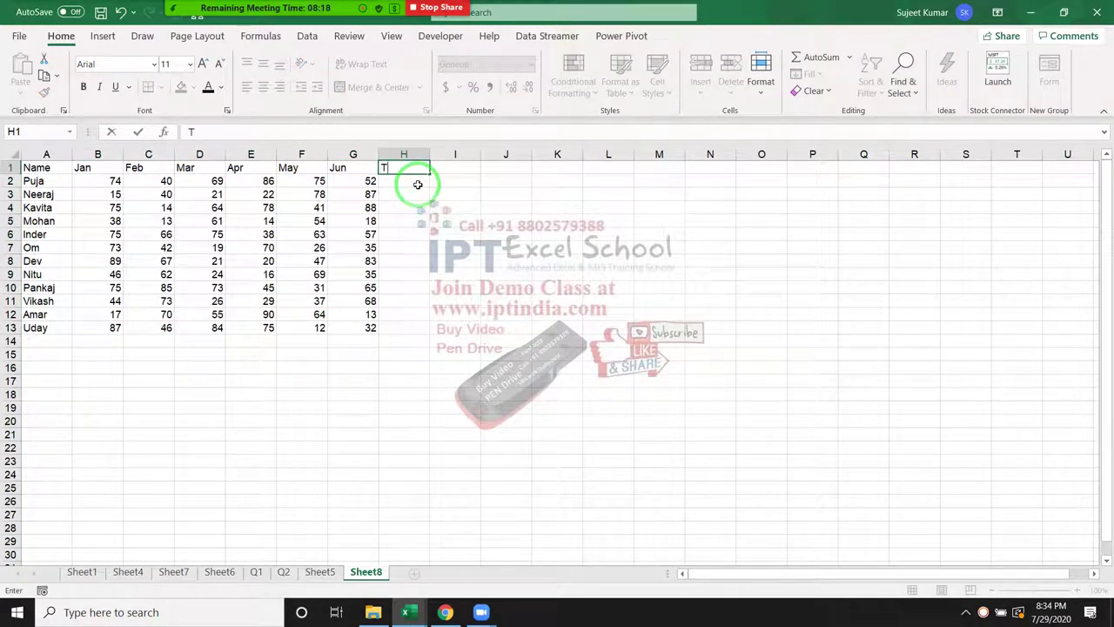
text(l)
key(Return)
text(=)
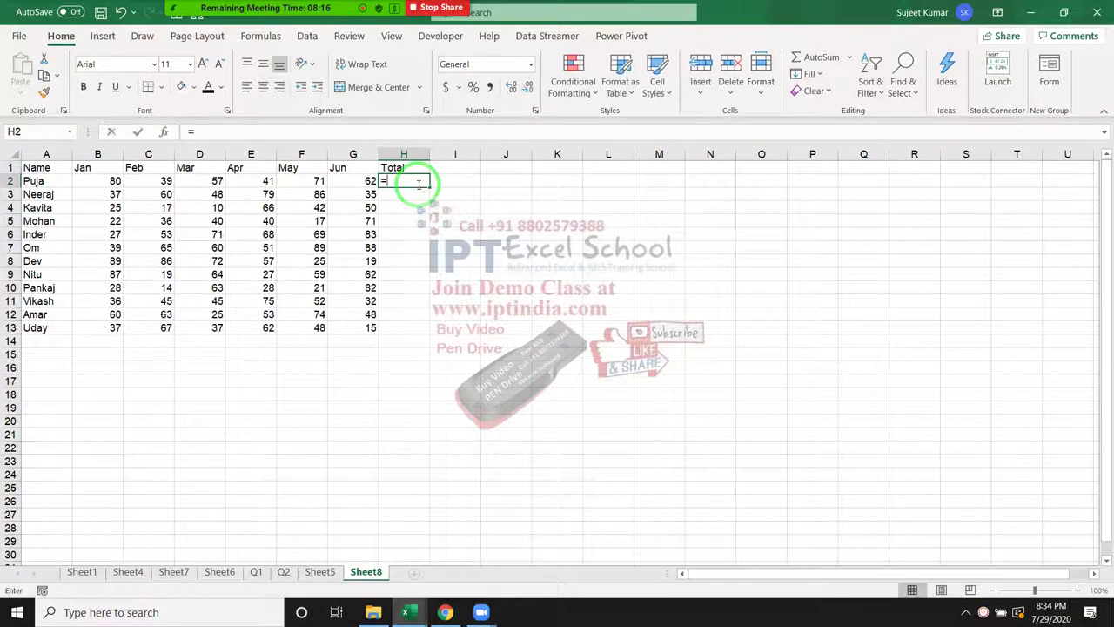
text(sum)
key(Tab)
key(Left)
key(ctrl+shift+Left)
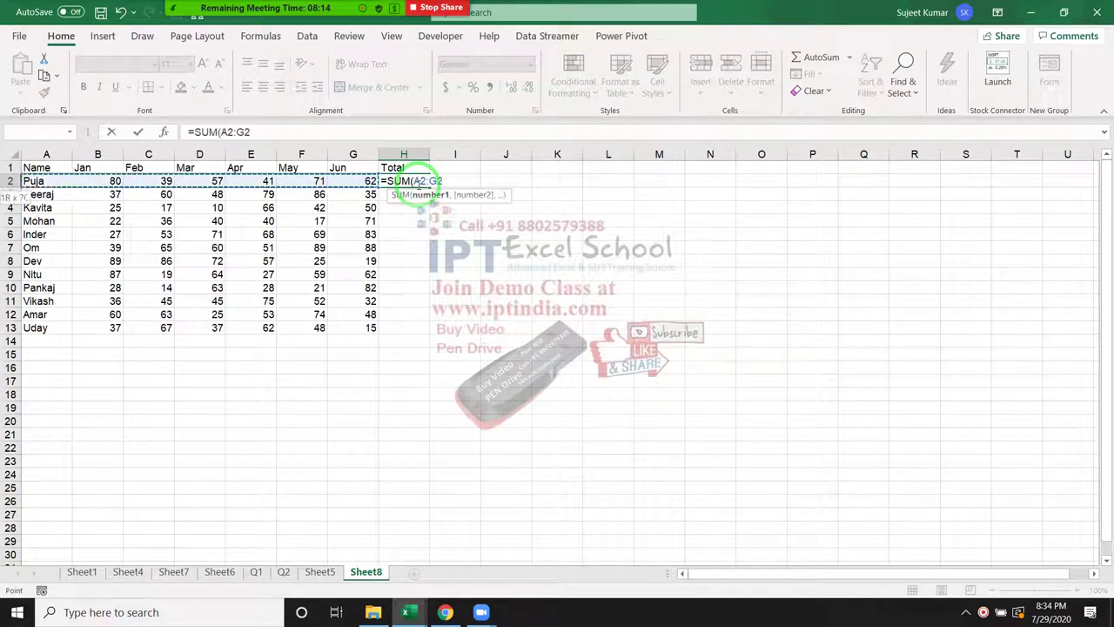
key(Return)
Fill the SUM formula down to H13, then select A1:A13 and H1:H13.
key(Left)
key(ctrl+Down)
key(Right)
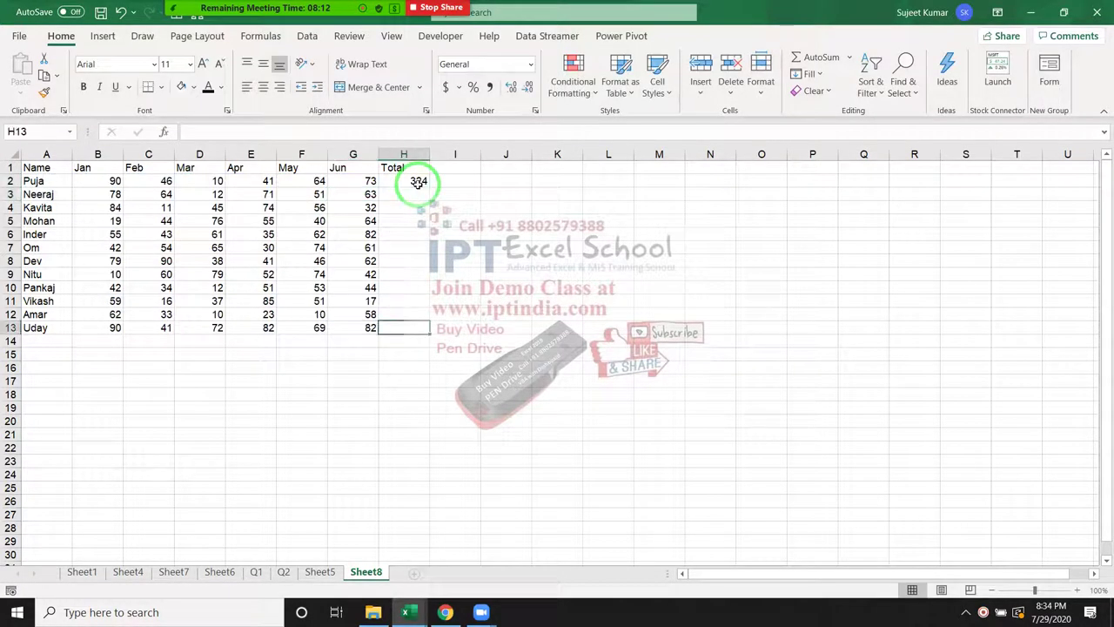
key(ctrl+shift+Up)
key(ctrl+d)
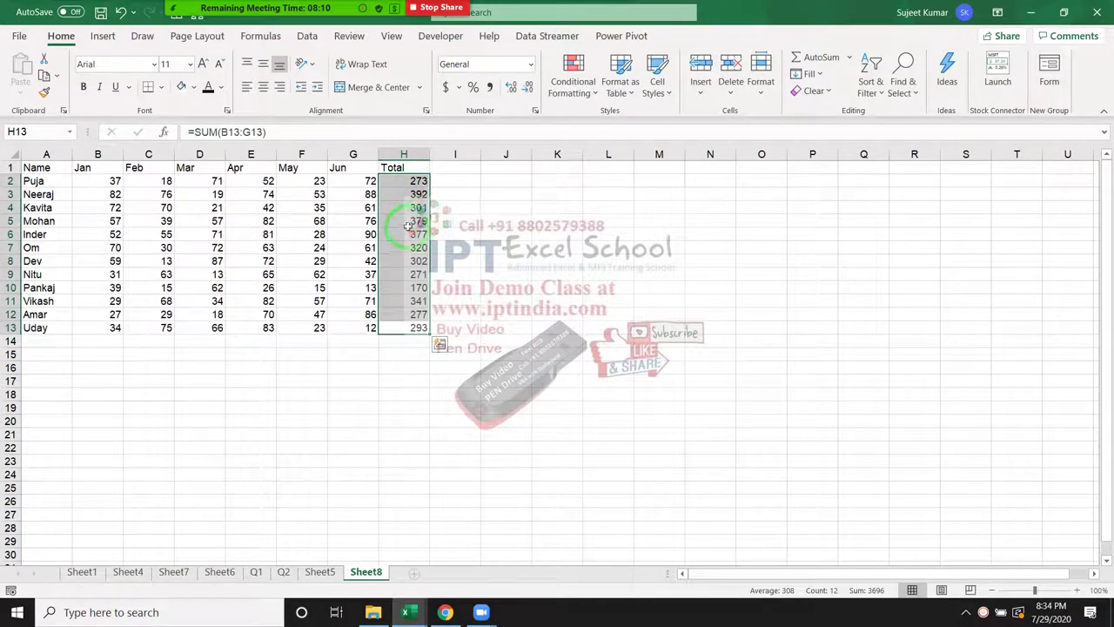
click(411, 208)
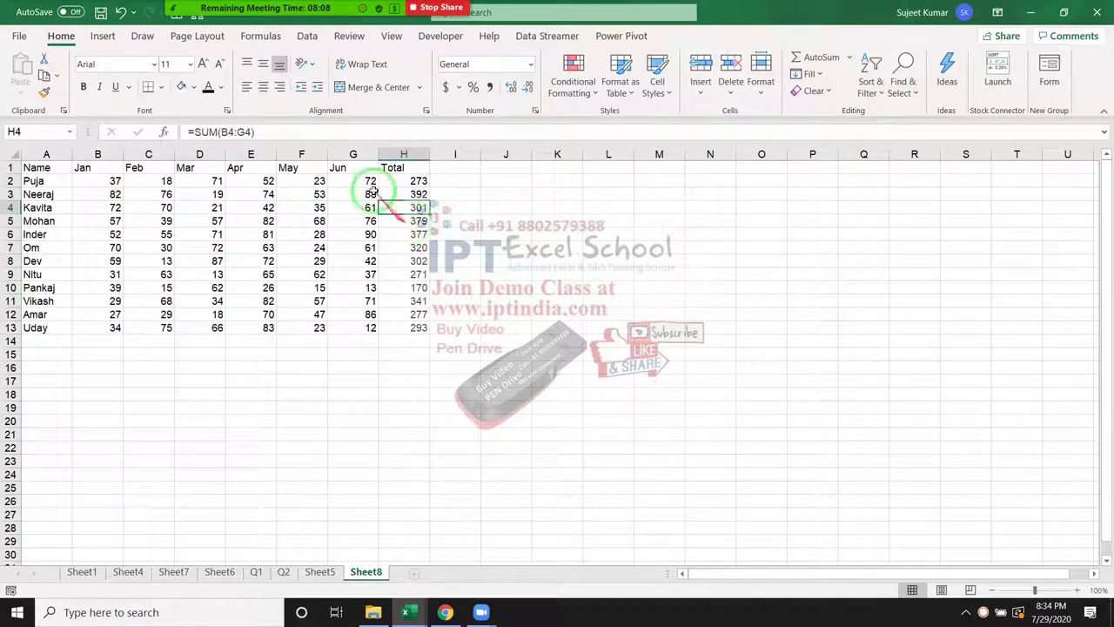
drag(50, 167, 39, 300)
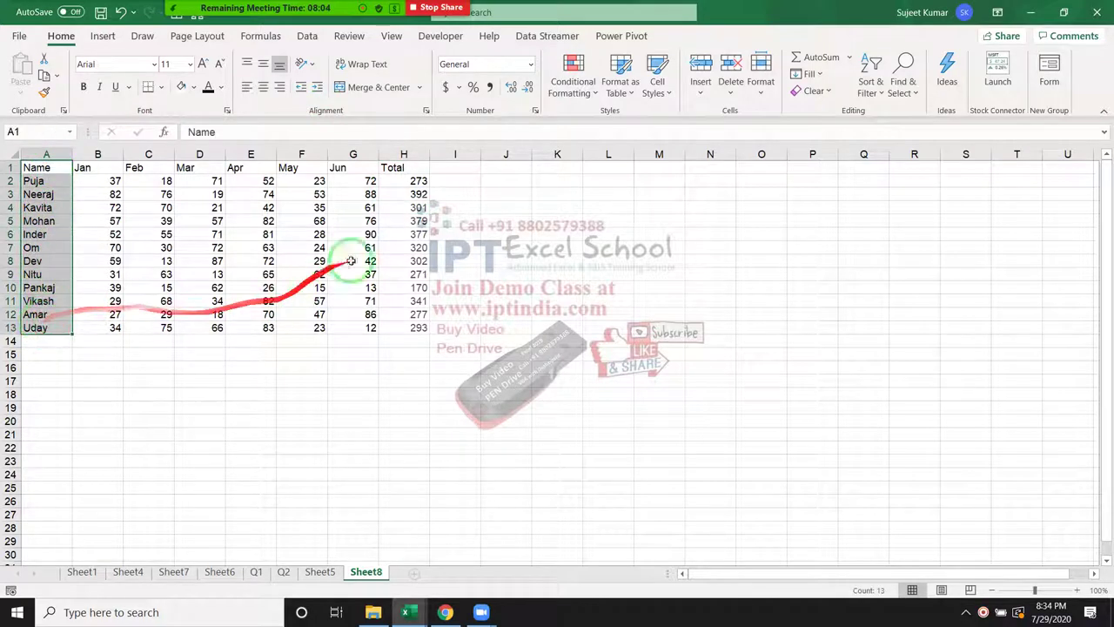
ctrl+drag(403, 167, 411, 300)
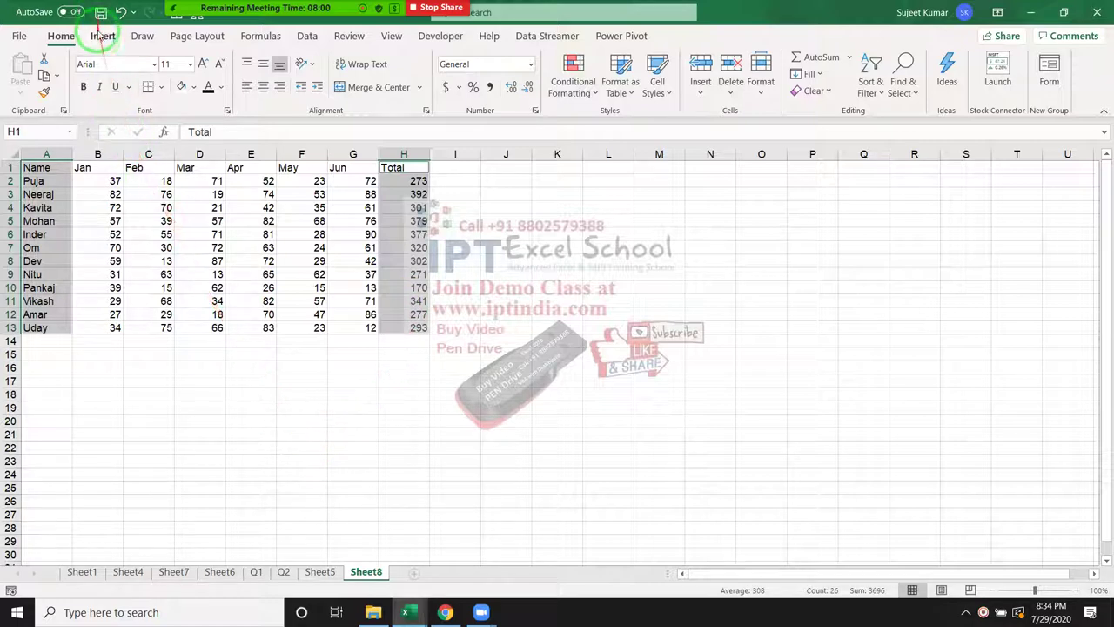
Insert a clustered column chart of the totals, then delete it.
click(102, 37)
click(383, 59)
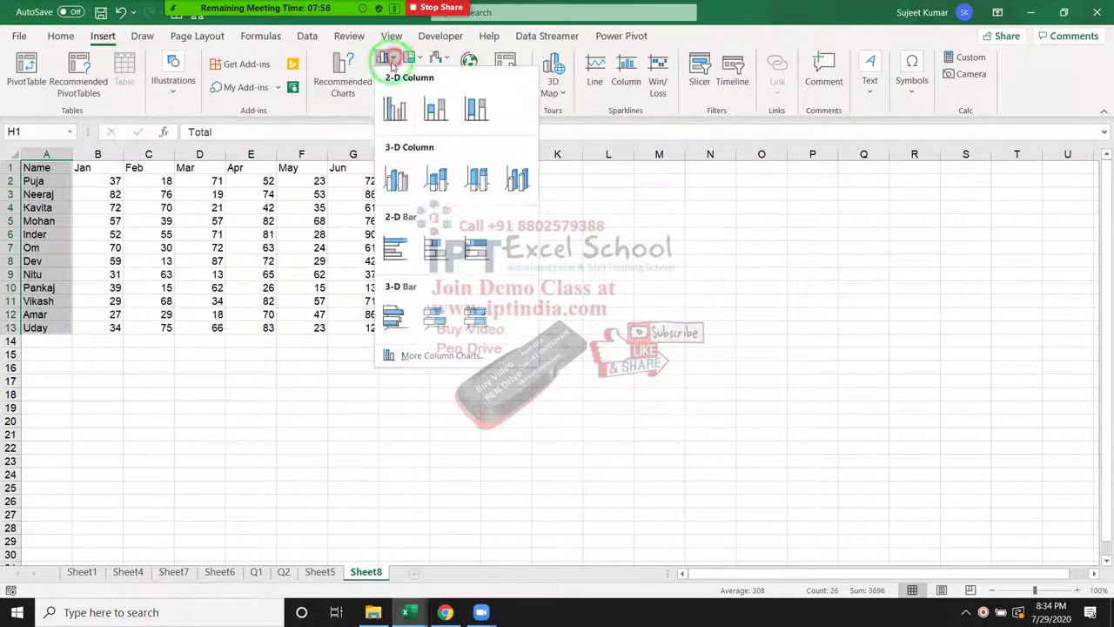
click(391, 104)
drag(432, 398, 542, 346)
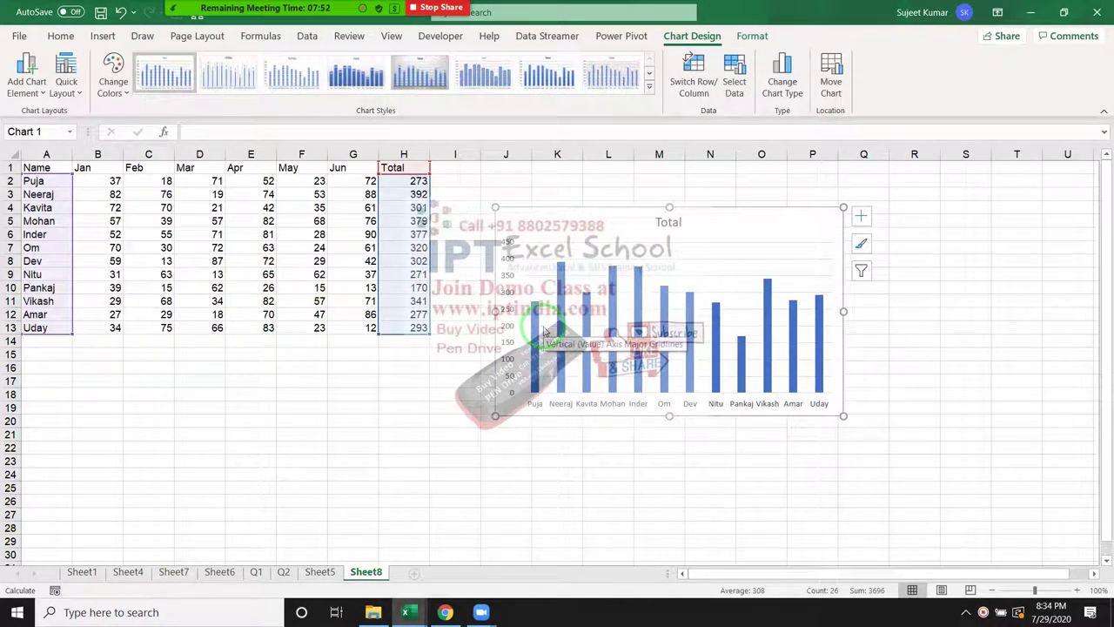
key(Delete)
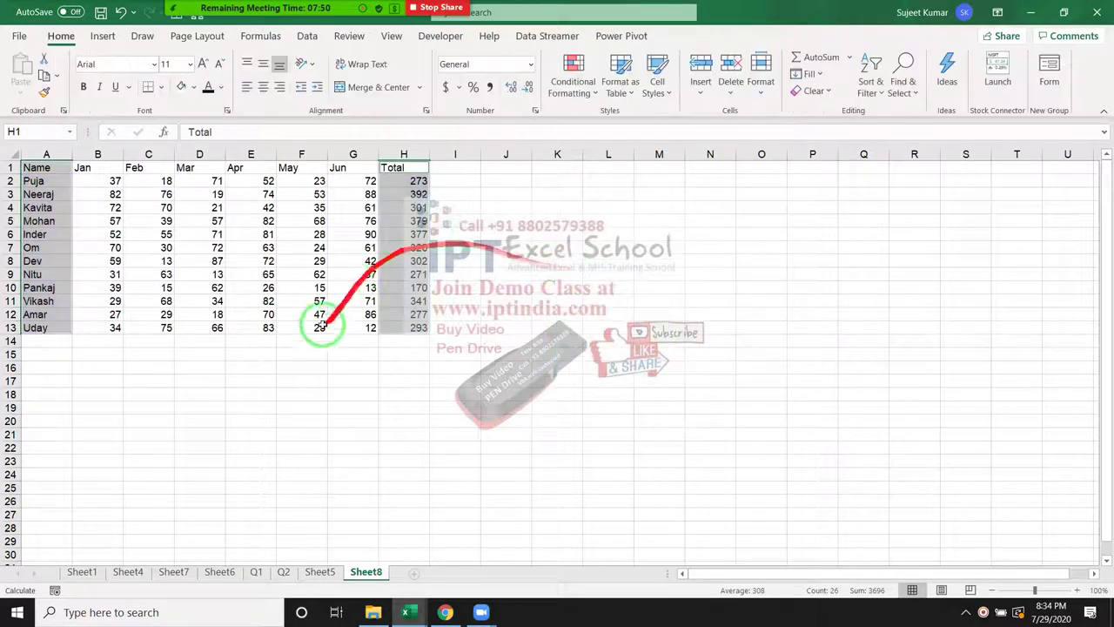
Insert a blank clustered column chart from an empty cell.
click(322, 326)
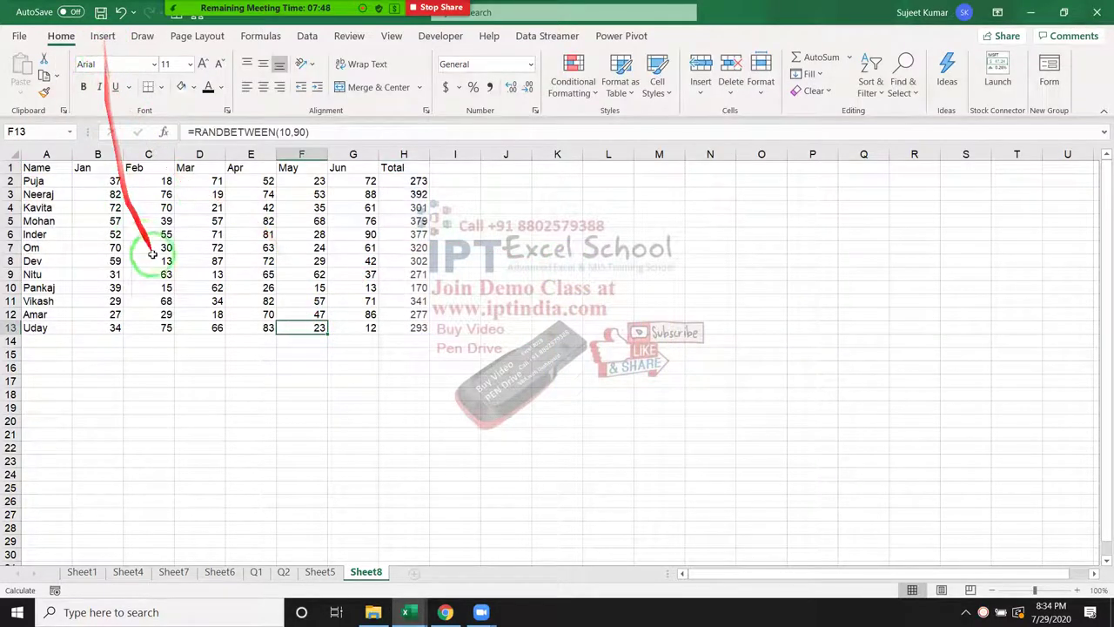
click(149, 379)
click(103, 36)
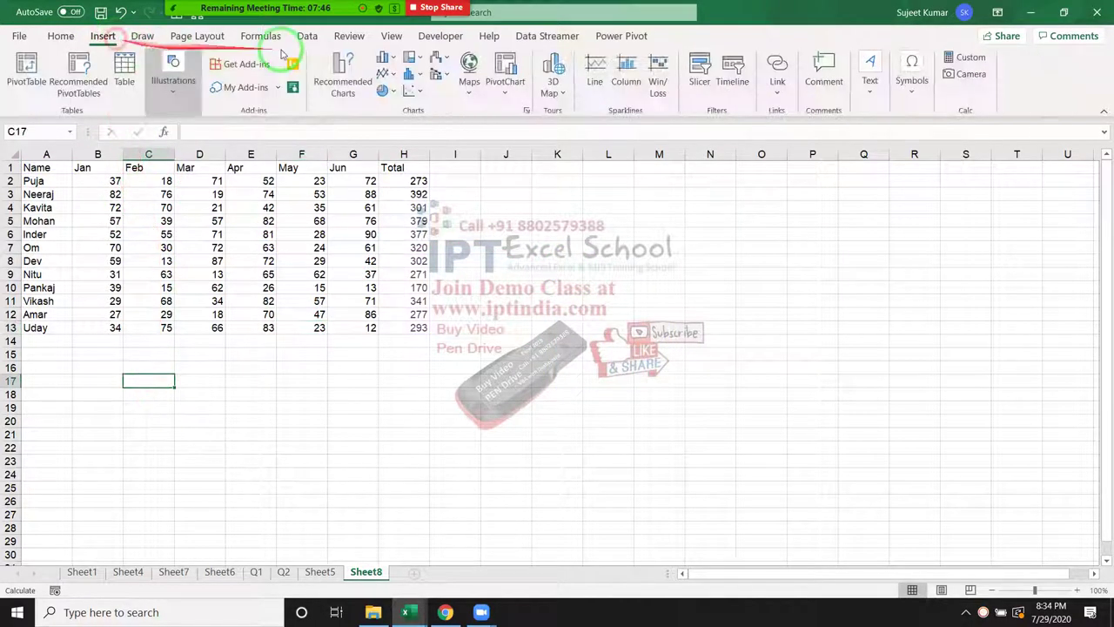
click(409, 61)
click(393, 106)
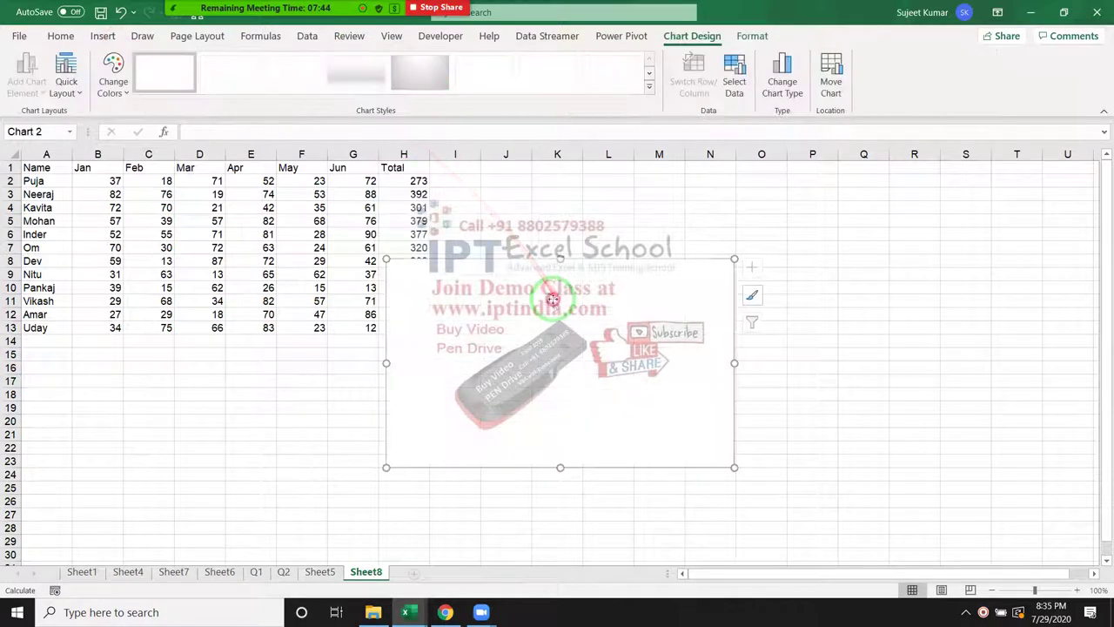
Add a series named from H1 (Total) with values H2:H13.
drag(551, 299, 655, 219)
right_click(657, 227)
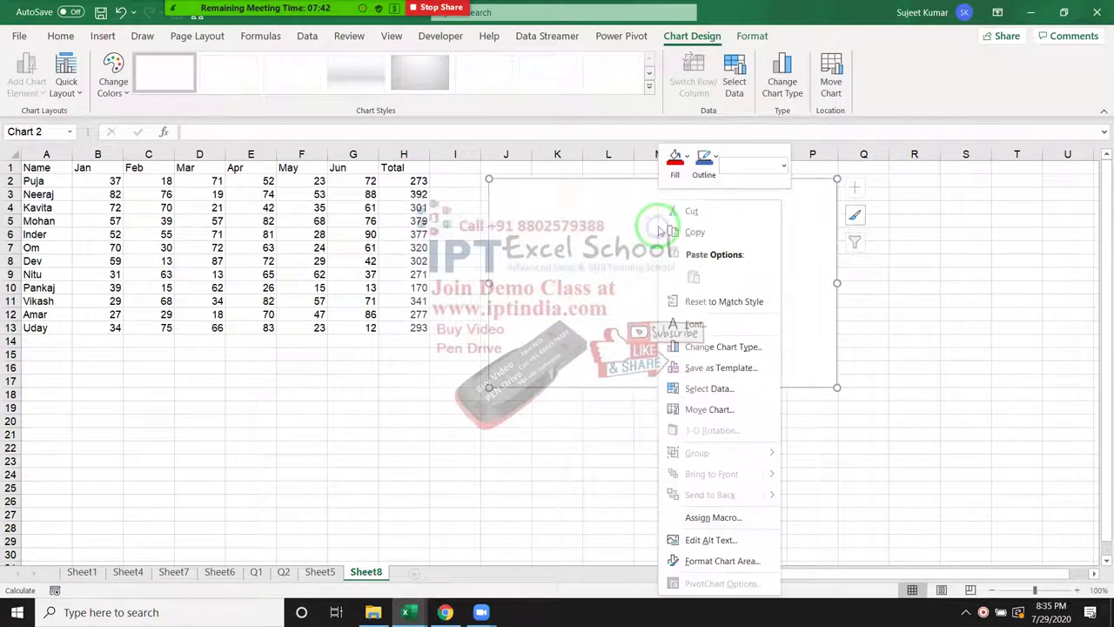
click(716, 395)
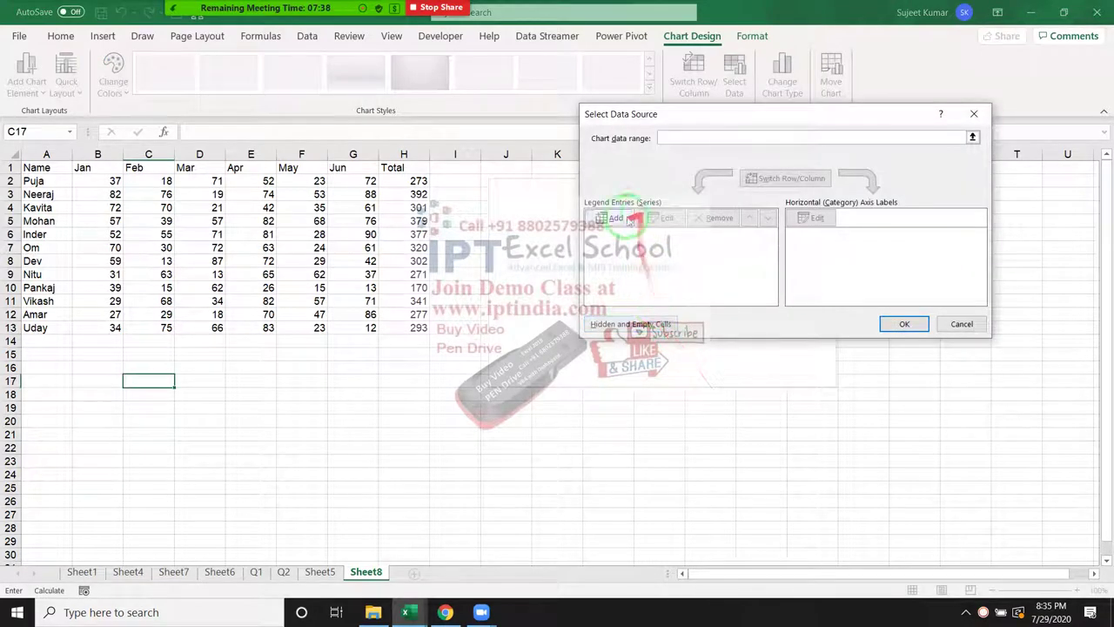
click(618, 222)
click(400, 167)
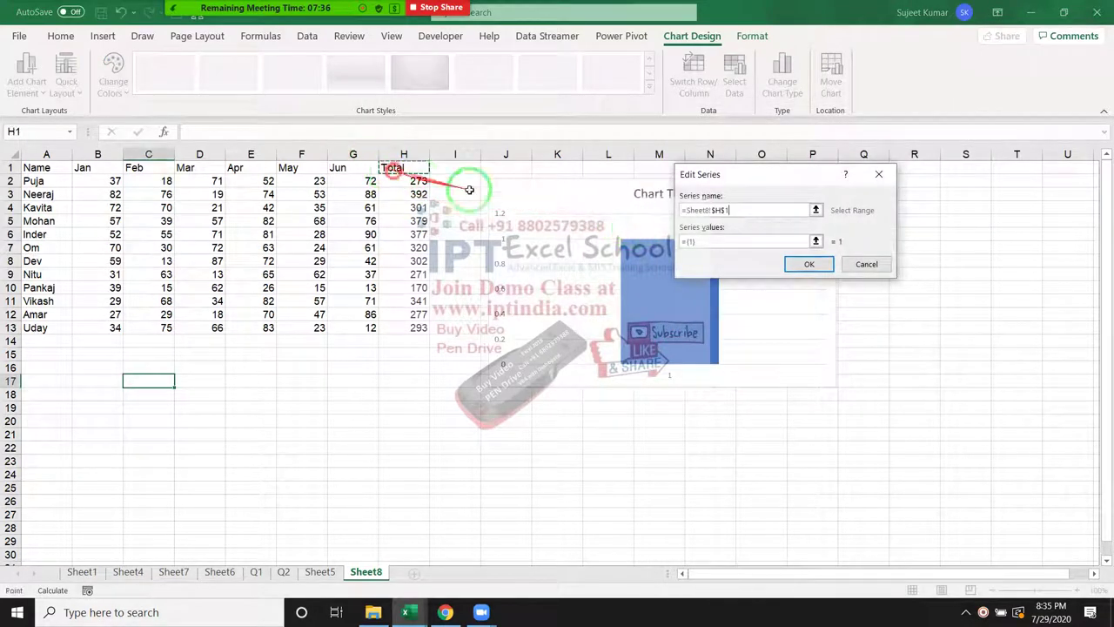
click(701, 244)
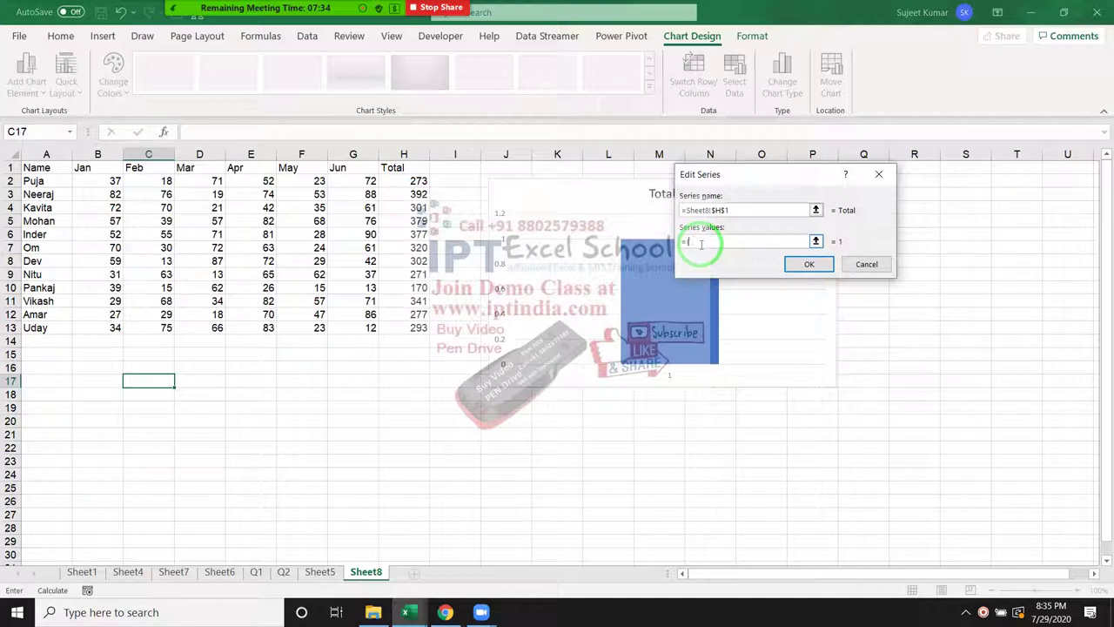
drag(409, 181, 405, 329)
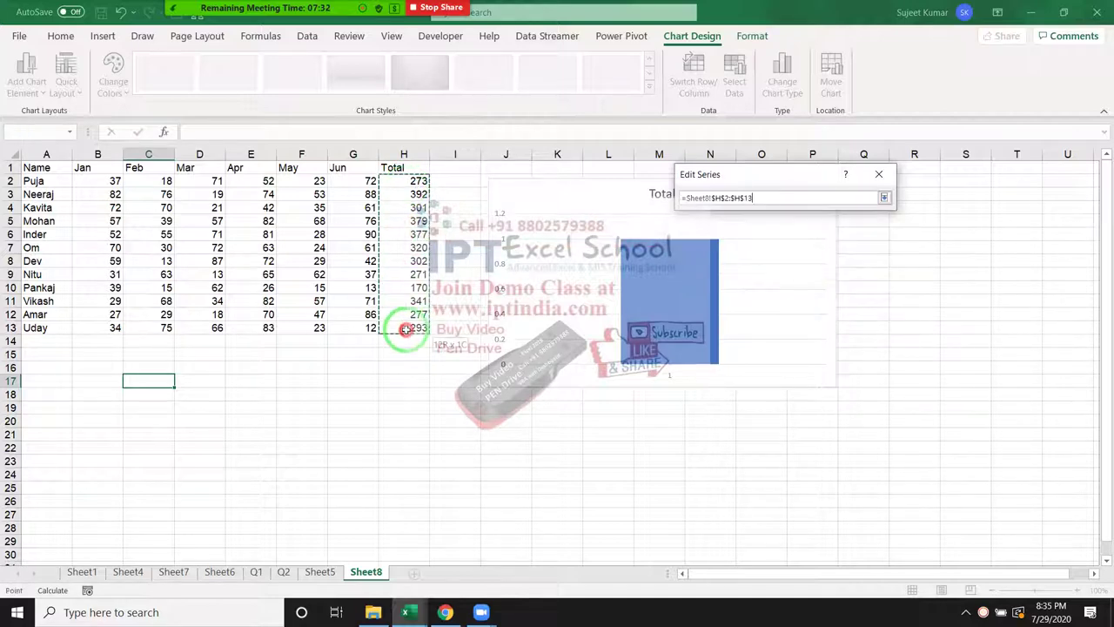
click(805, 261)
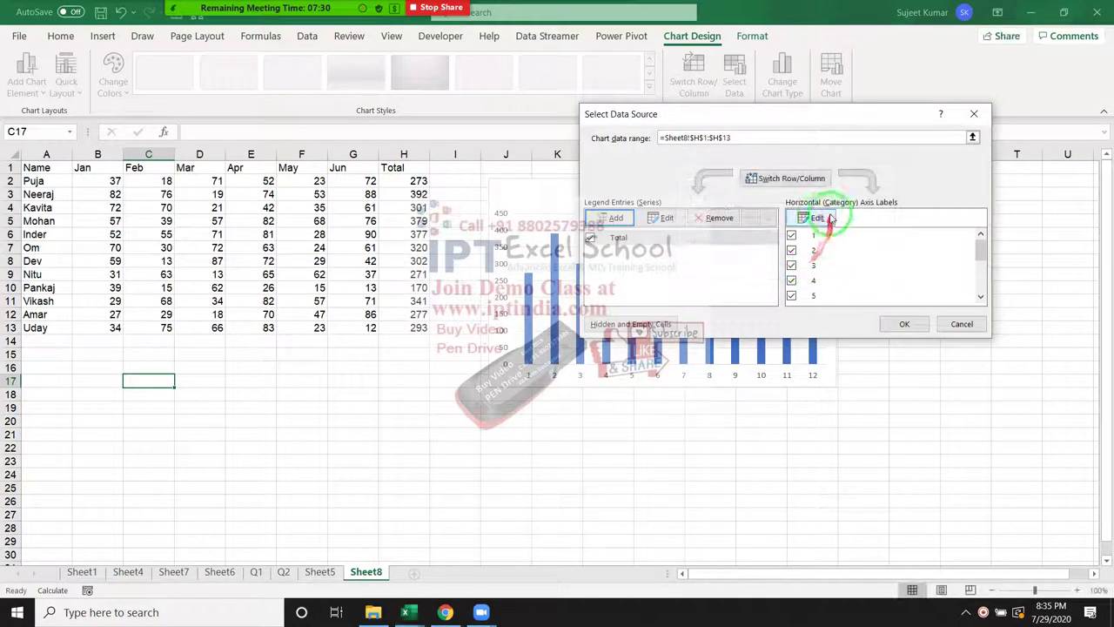
Set the horizontal axis labels to the names in A2:A13.
click(829, 217)
drag(35, 181, 36, 328)
click(811, 247)
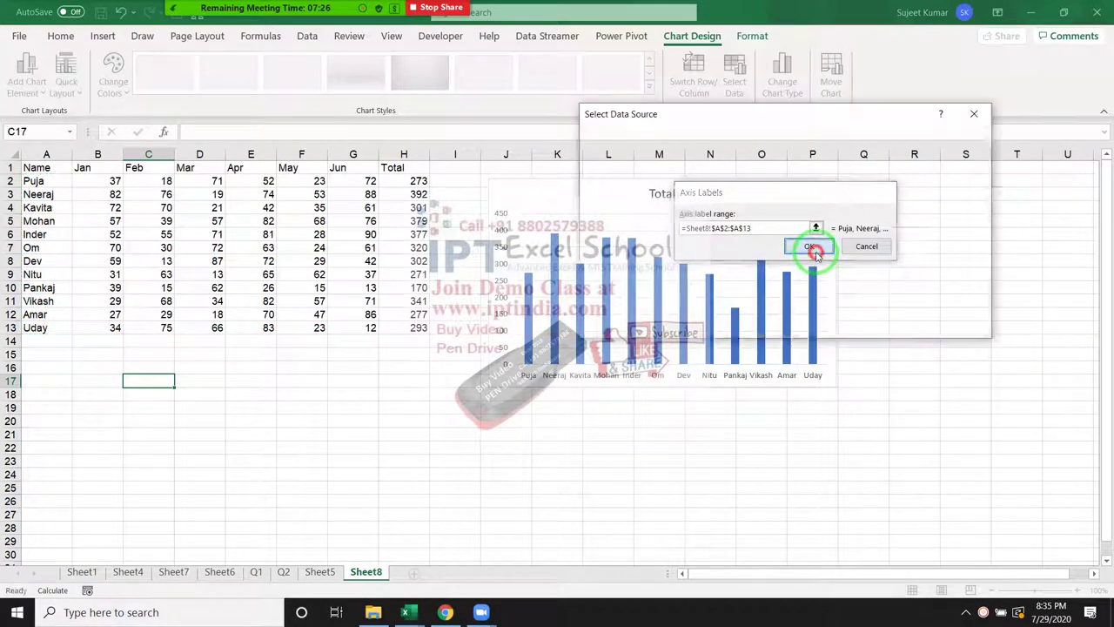
click(896, 322)
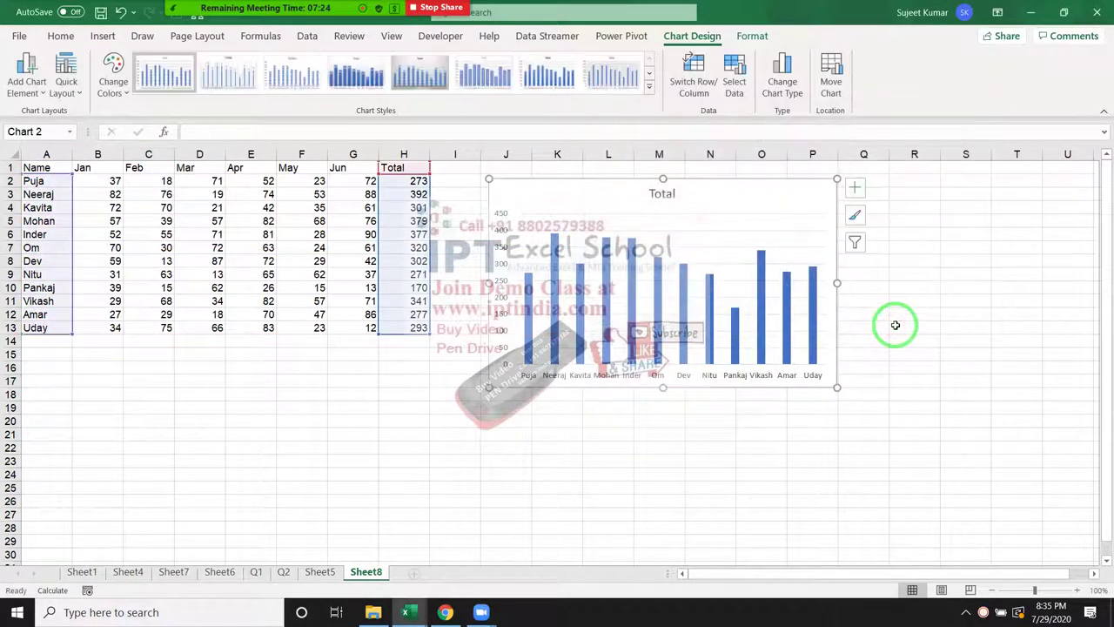